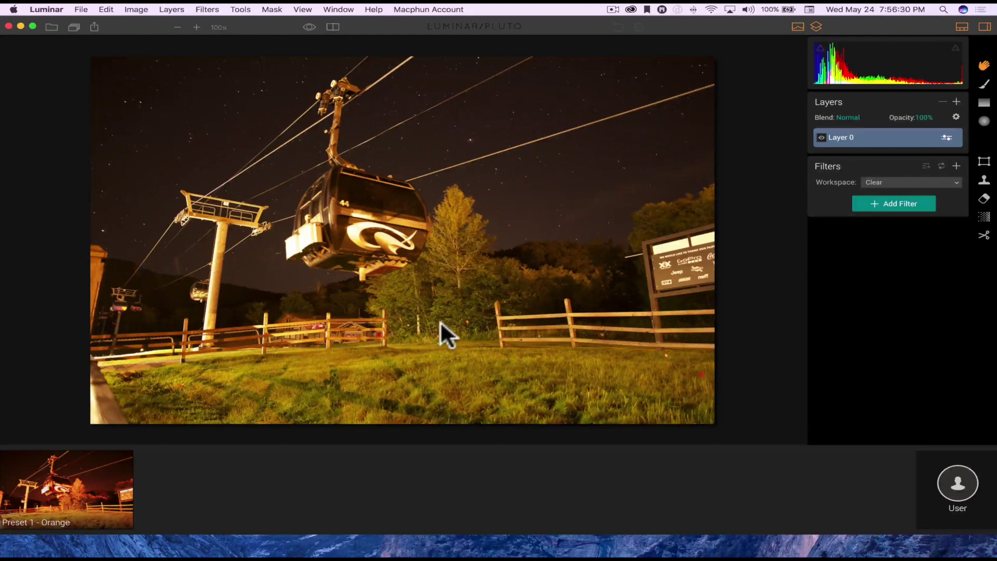
Switch to the full-screen Safari space showing the Luminar product site at macphun.com/luminar
key("ctrl+Right")
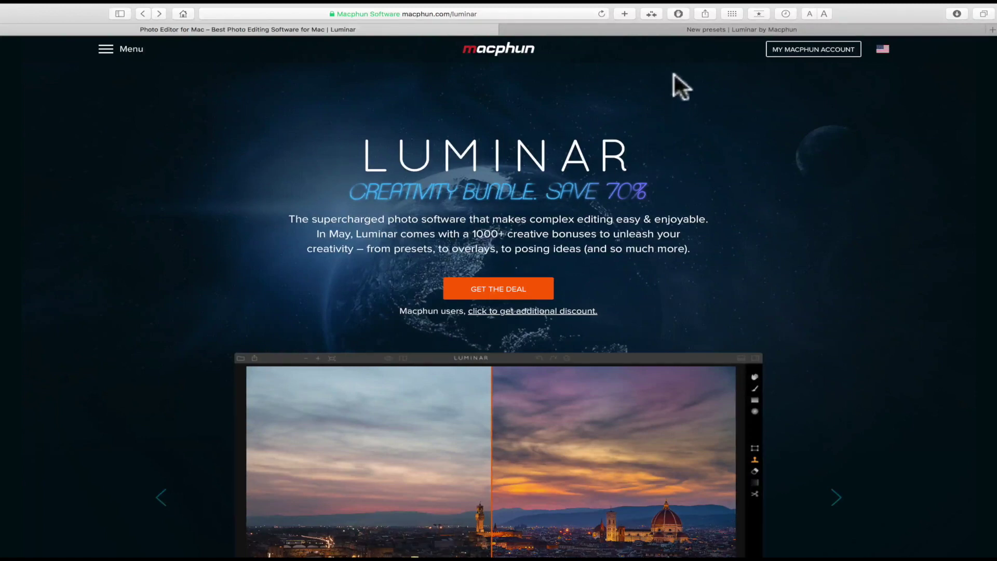
Browse the free and premium preset packs on the Luminar Presets web page
left_click(678, 30)
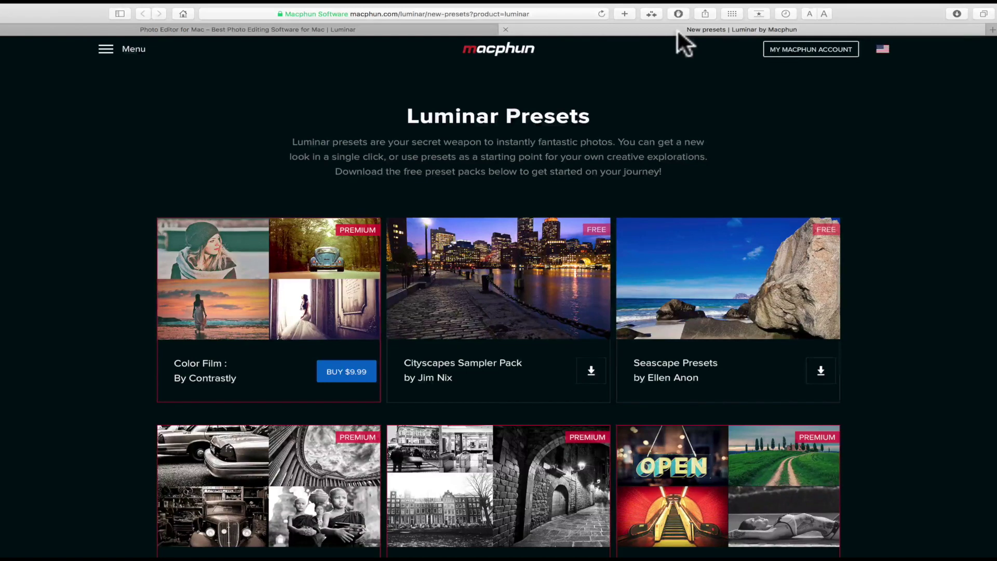
scroll(136, 213, "down", 5)
scroll(136, 213, "down", 7)
scroll(136, 212, "up", 3)
scroll(136, 213, "up", 5)
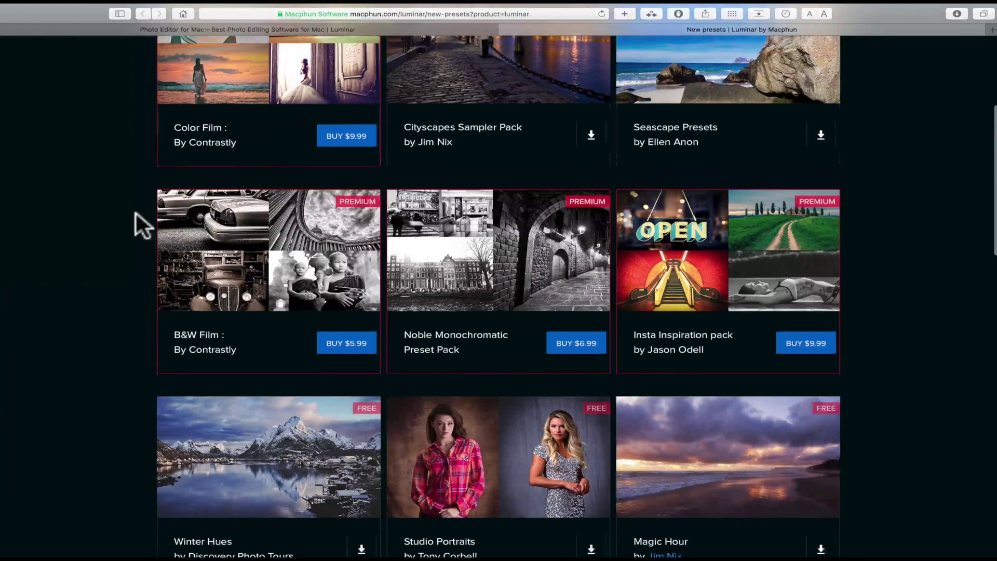
scroll(136, 213, "up", 5)
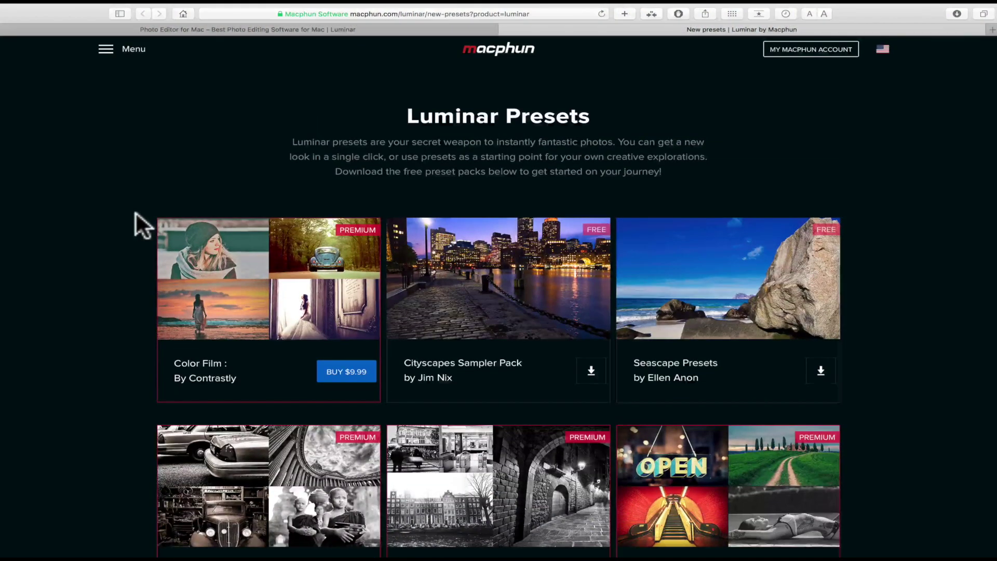
scroll(136, 213, "down", 15)
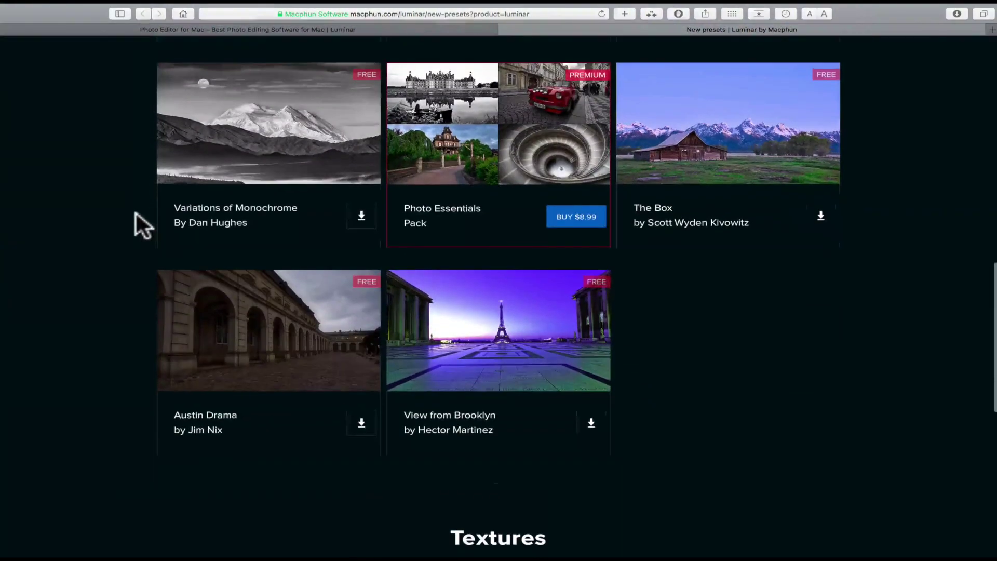
scroll(136, 213, "up", 5)
scroll(136, 213, "up", 6)
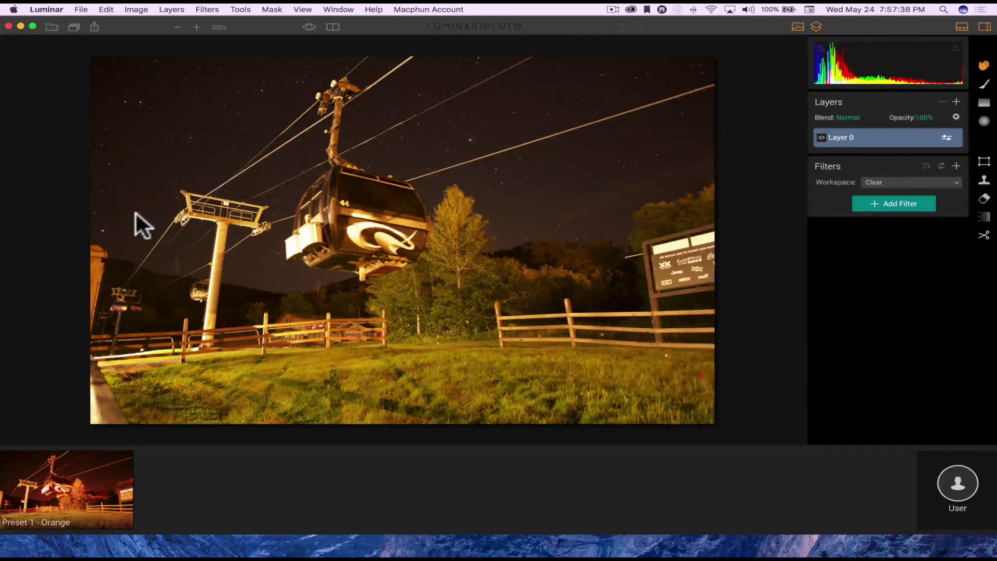
key("super+shift+f")
key("Escape")
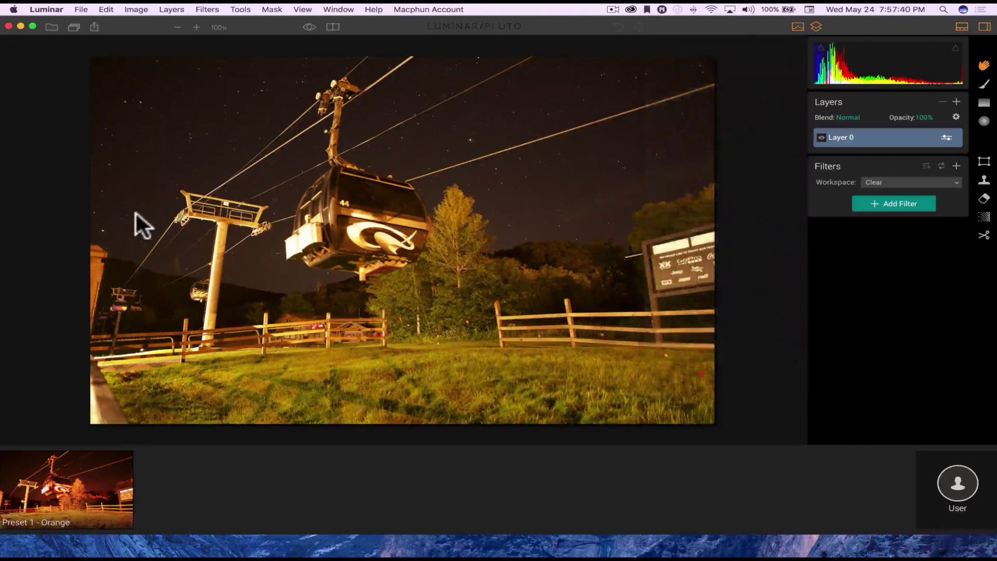
key("super+shift+r")
key("super+shift+r")
key("super+shift+p")
key("super+shift+p")
key("super+shift+p")
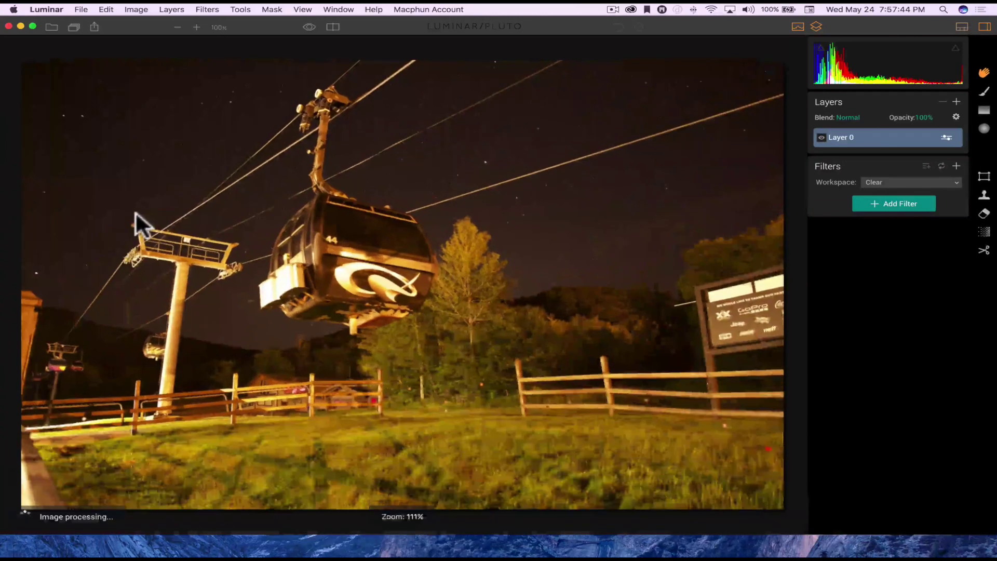
key("super+shift+p")
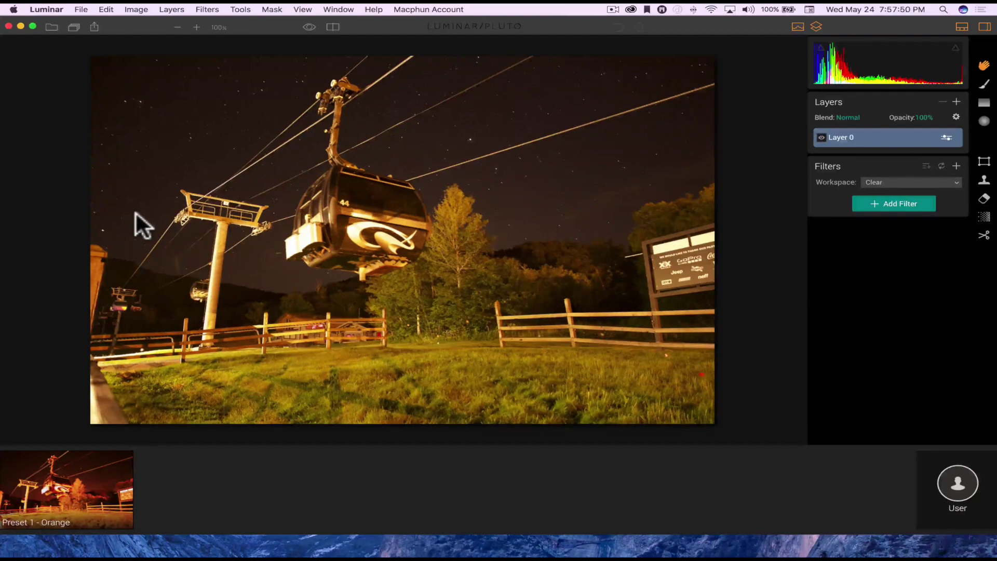
left_click(126, 23)
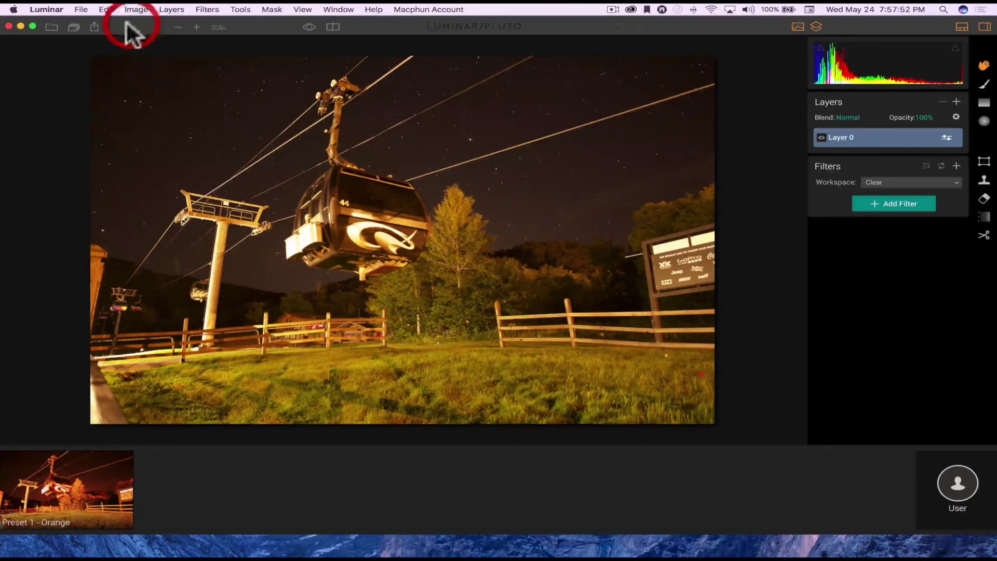
Make the editing window full screen, then cancel the Open dialog and dismiss the Share/Export popup
left_click(32, 26)
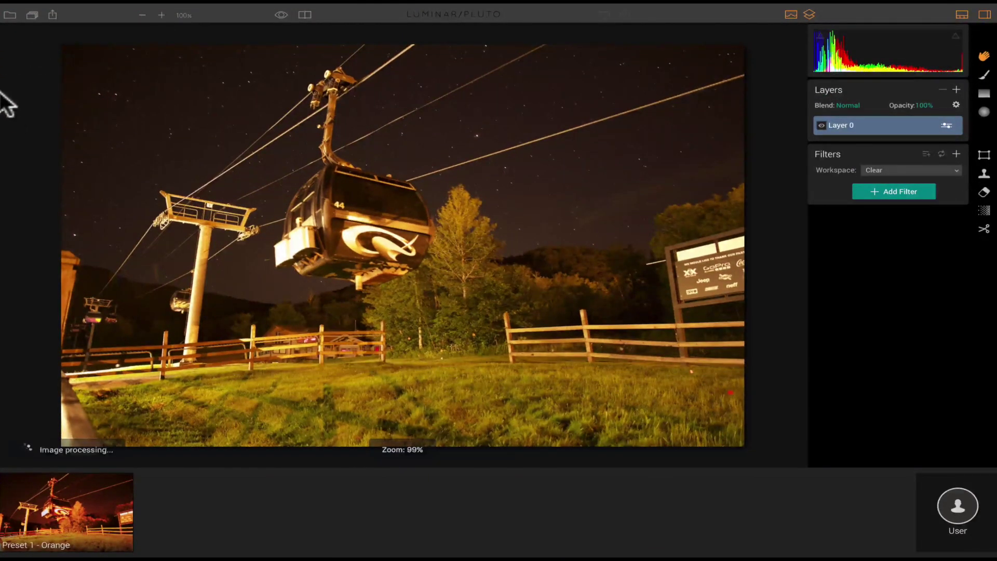
left_click(9, 15)
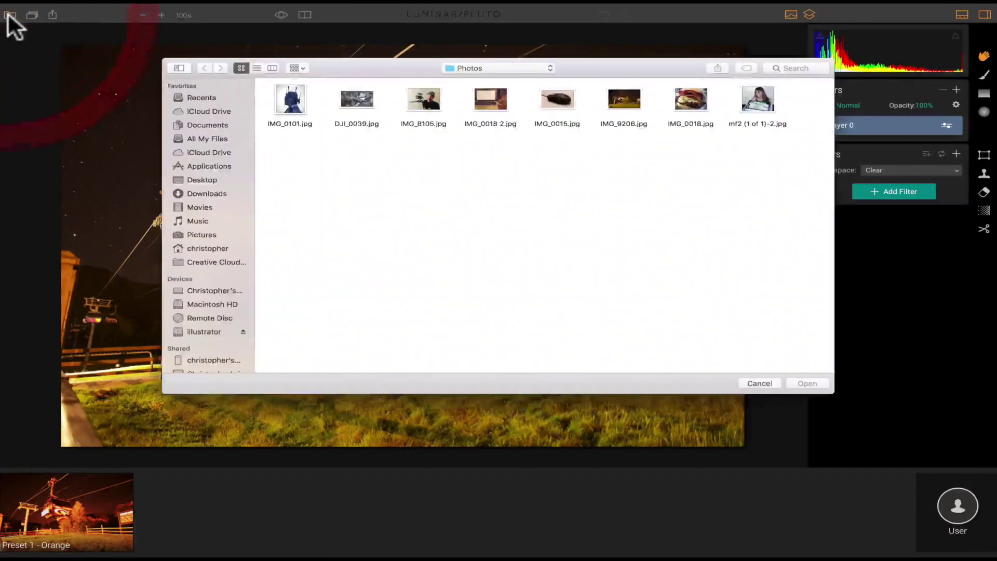
left_click(759, 384)
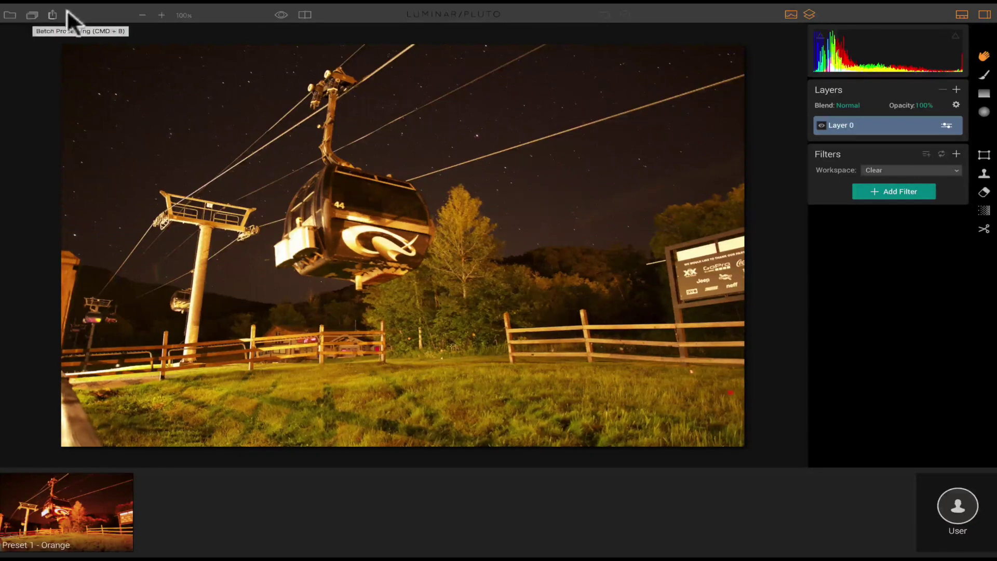
left_click(51, 13)
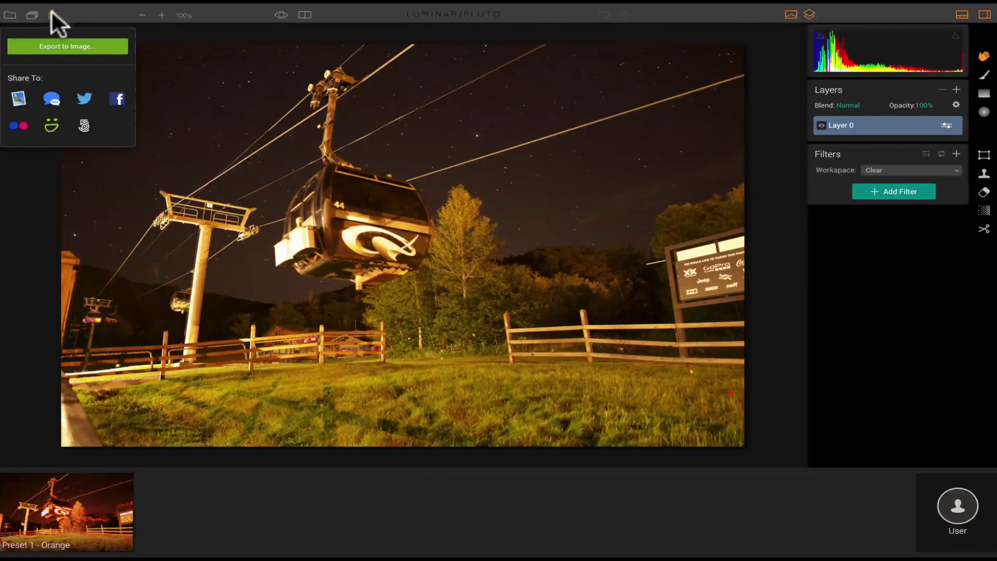
left_click(86, 12)
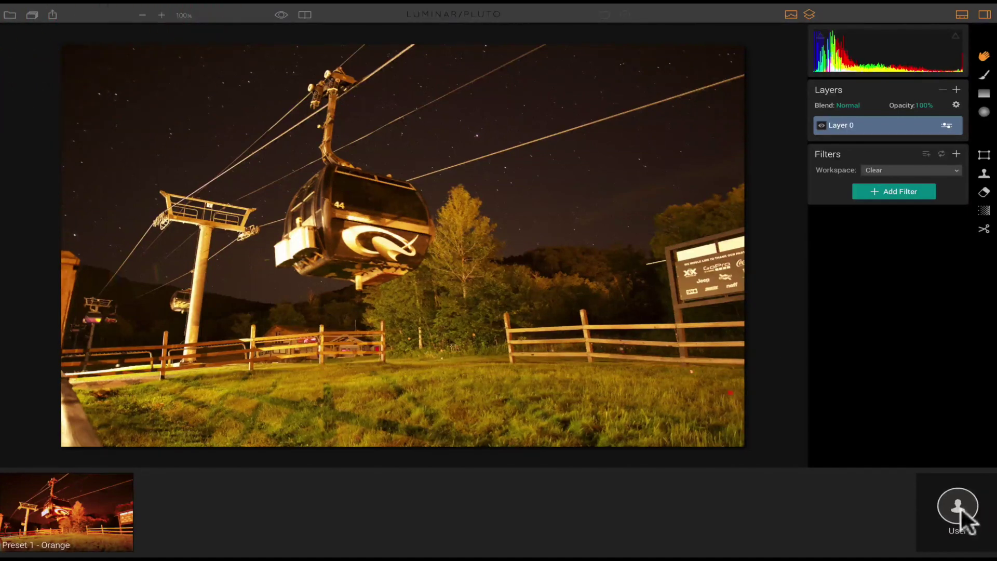
left_click(937, 490)
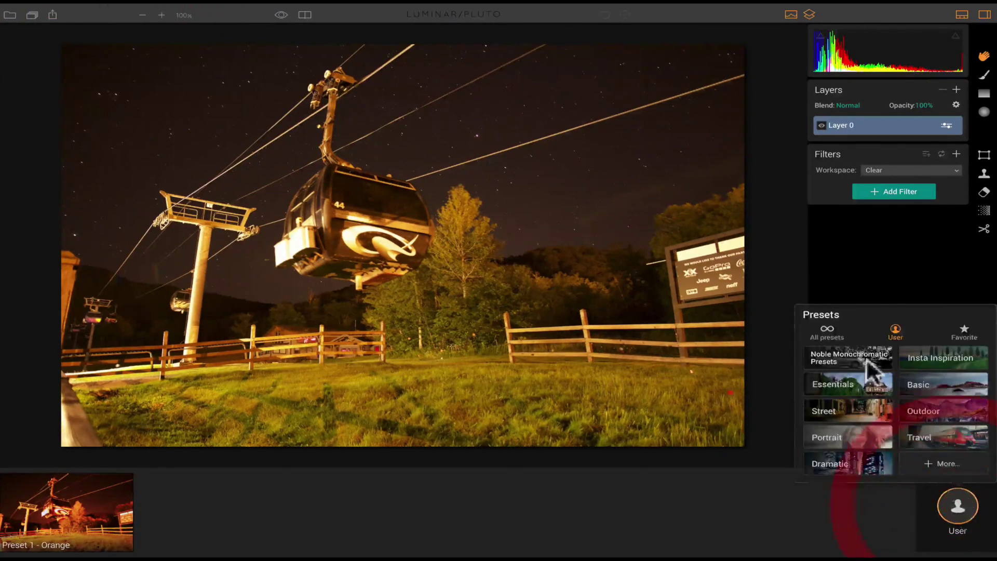
left_click(827, 329)
left_click(960, 504)
left_click(967, 333)
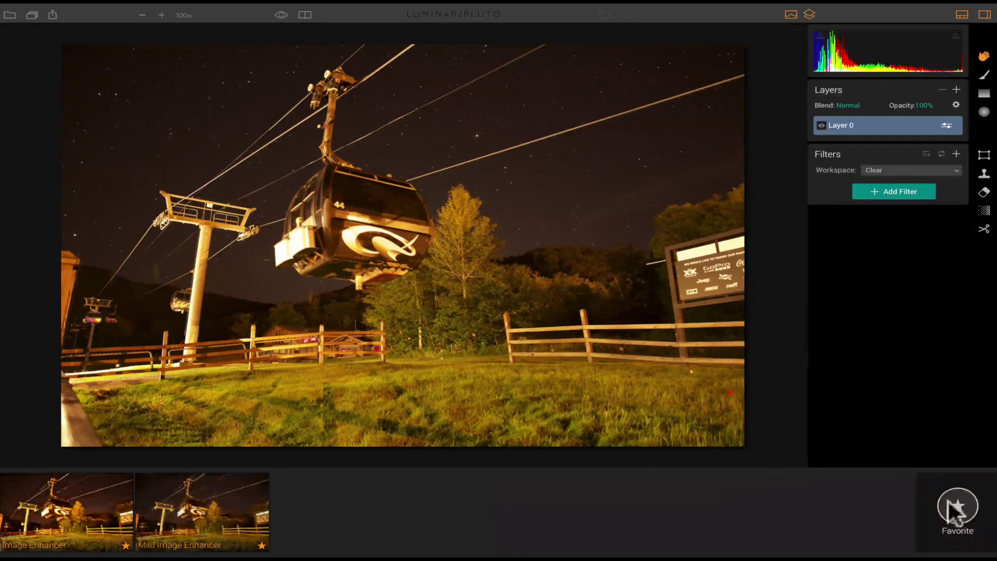
left_click(958, 511)
left_click(829, 331)
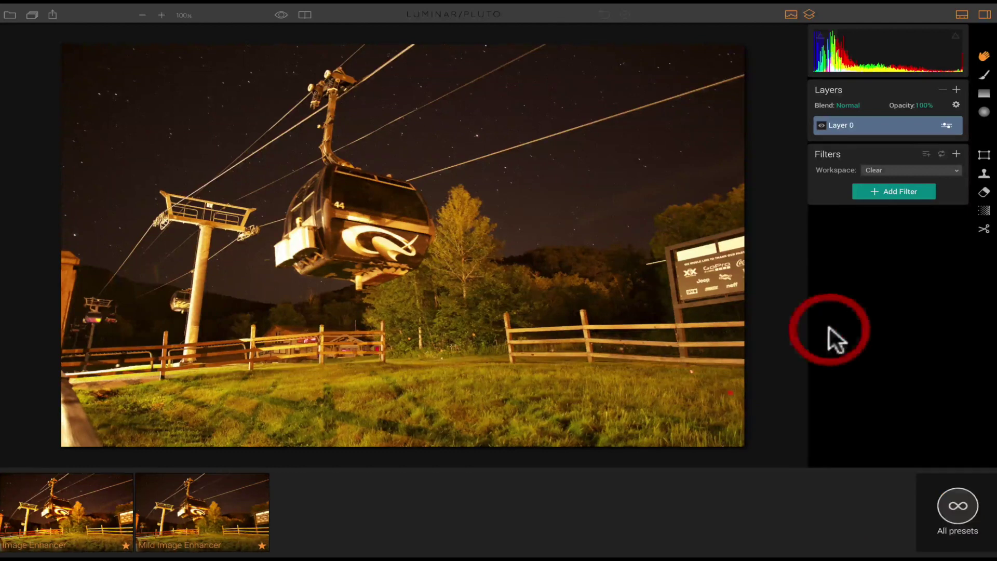
left_click(946, 505)
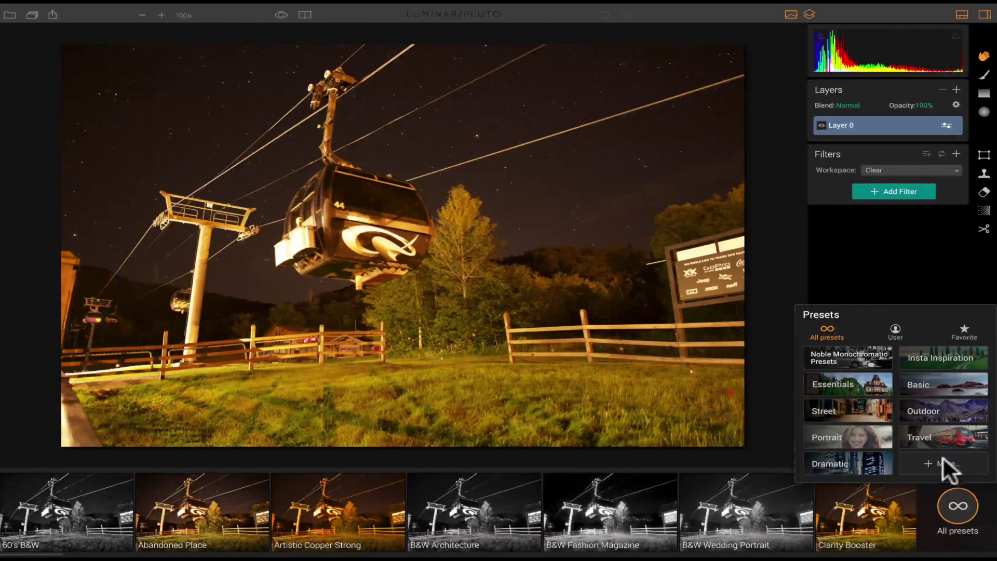
left_click(899, 229)
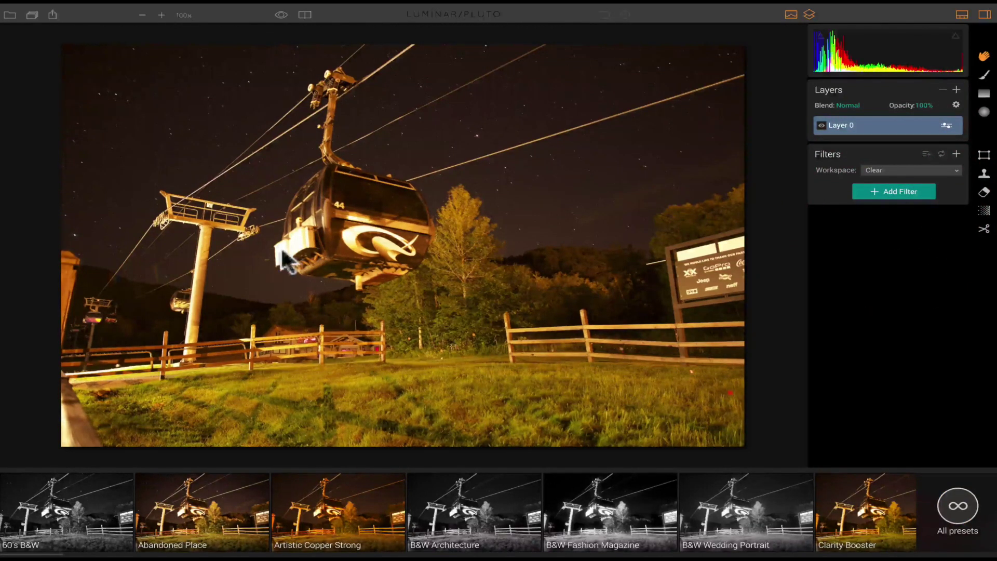
left_click(959, 503)
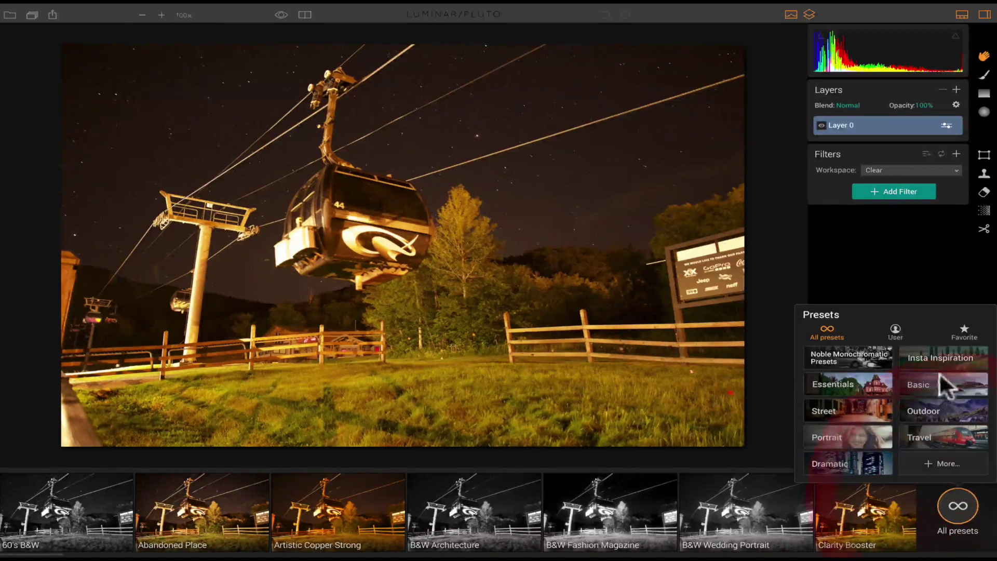
left_click(894, 327)
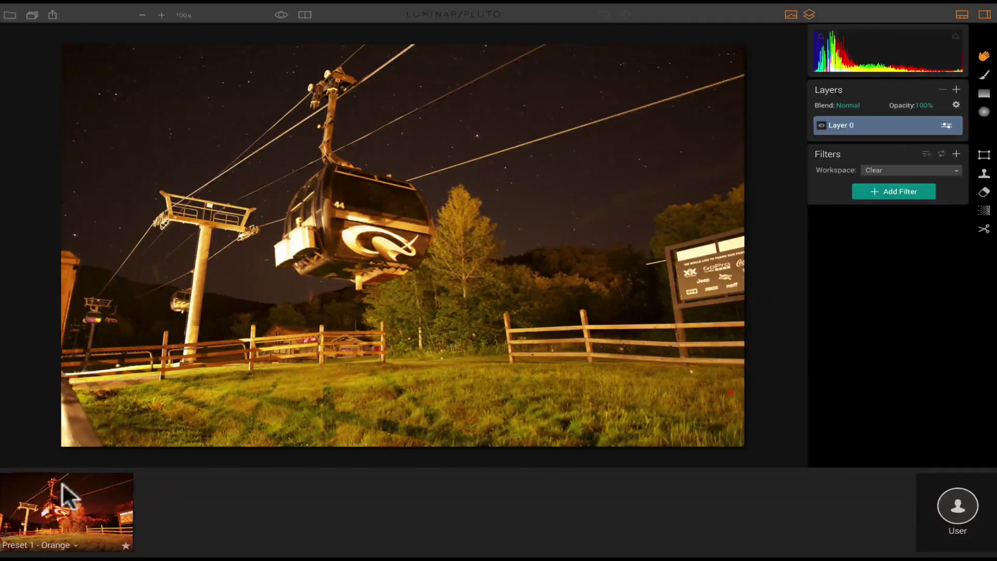
Apply Preset 1 - Orange and compare it with the original using before/after views
left_click(62, 483)
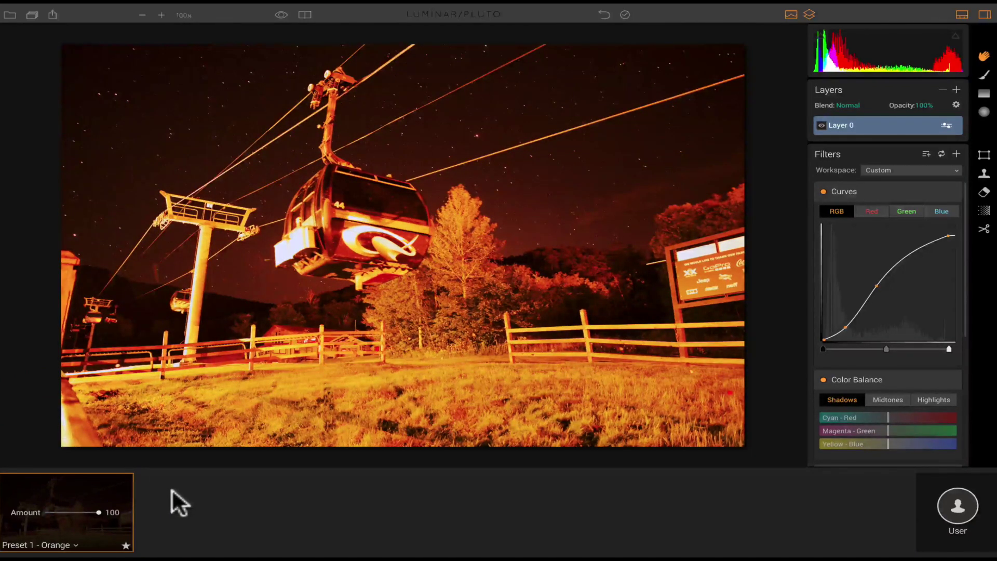
left_click(282, 14)
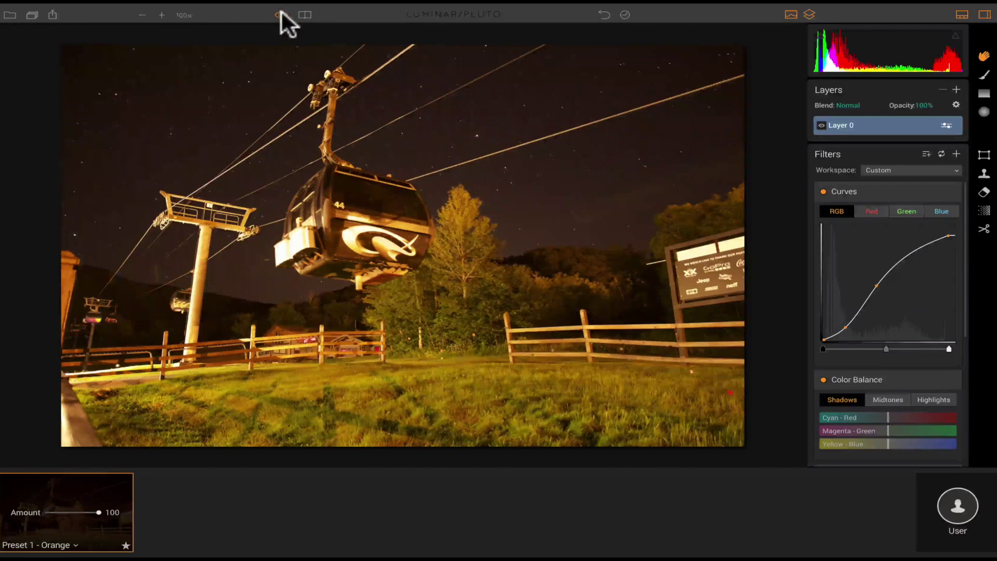
left_click(281, 14)
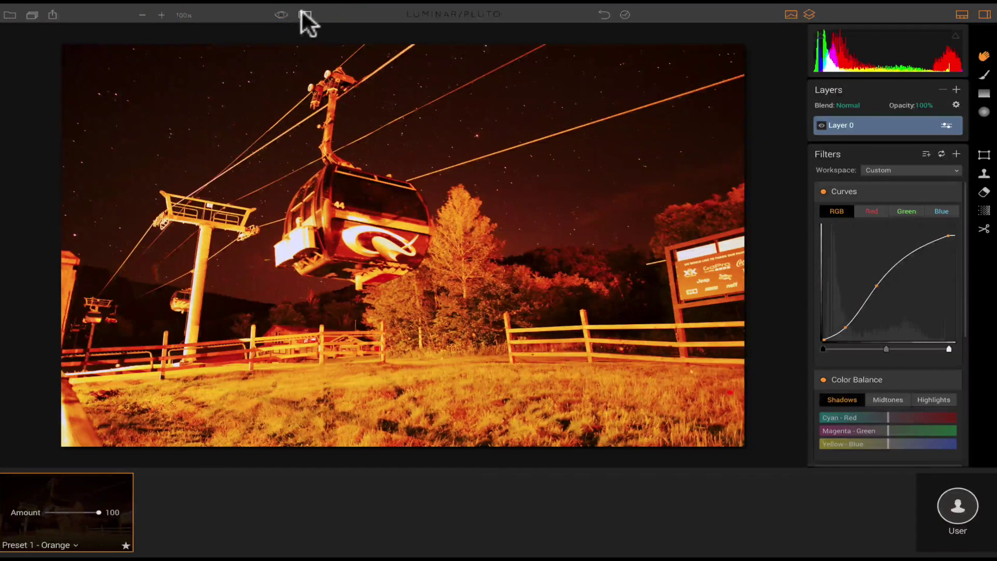
left_click(304, 16)
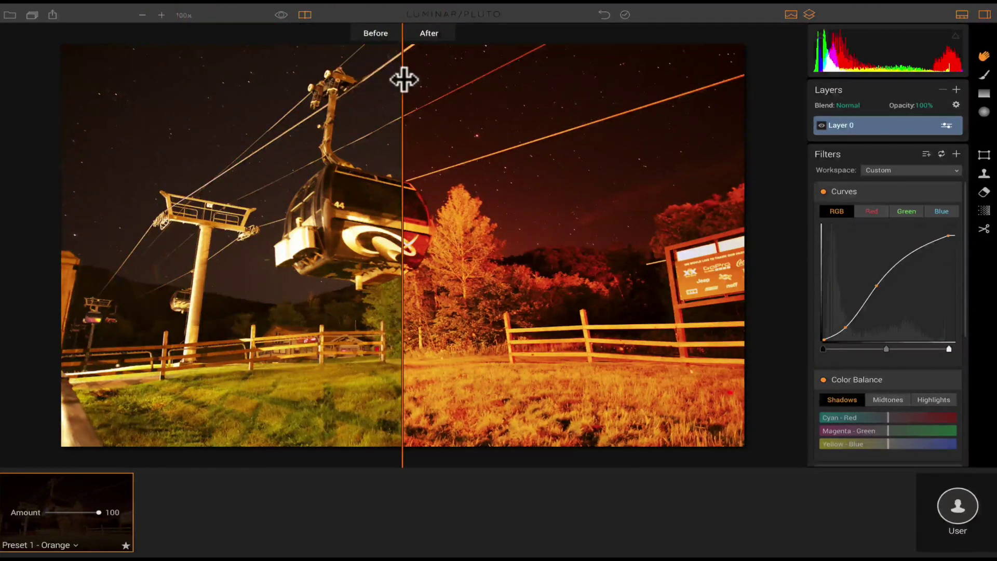
left_click_drag(403, 80, 379, 82)
left_click(303, 14)
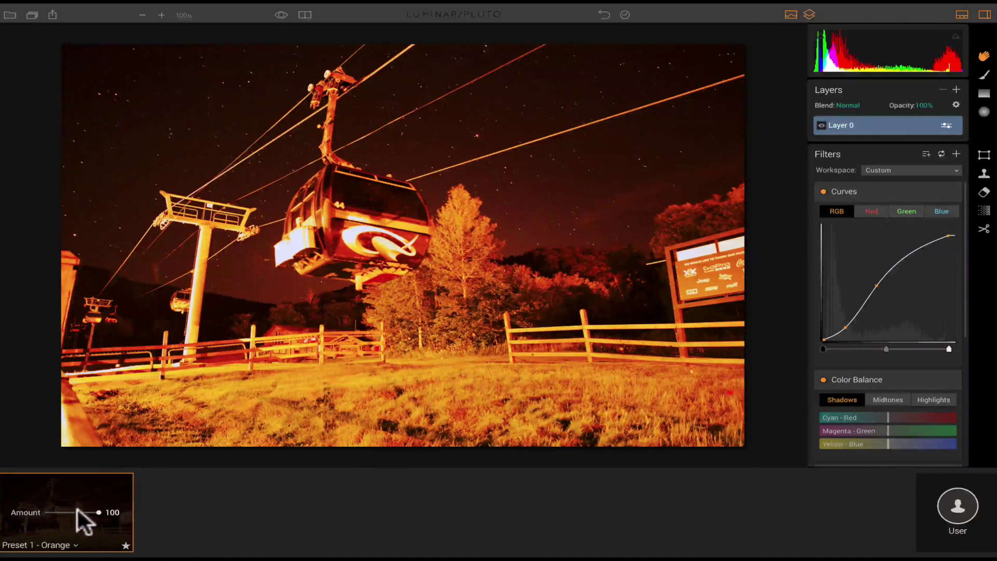
Reduce the Preset 1 - Orange amount from 100 to 70
mouse_move(89, 510)
left_mouse_down()
mouse_move(68, 509)
mouse_move(79, 509)
left_mouse_up()
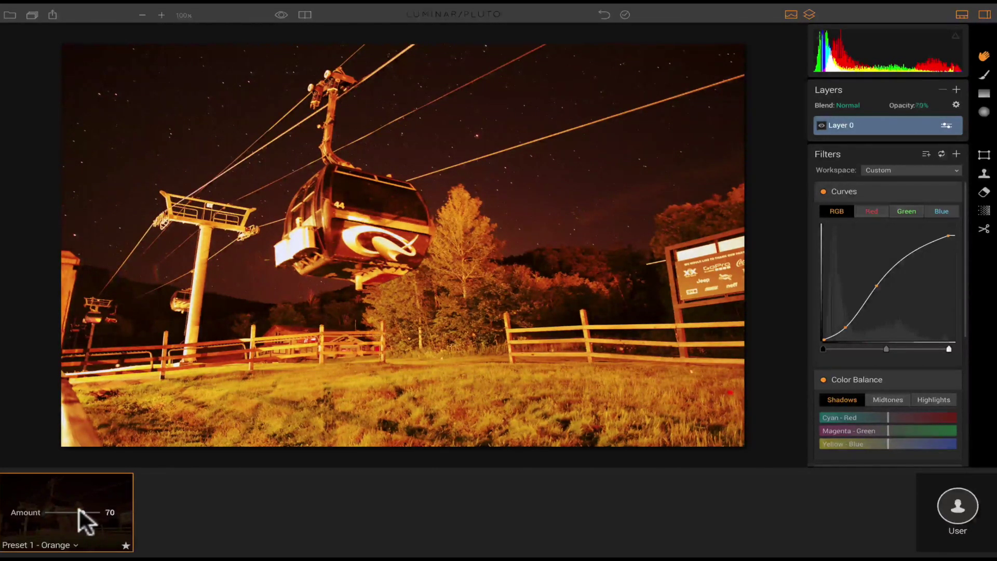
left_click(80, 510)
left_click(75, 545)
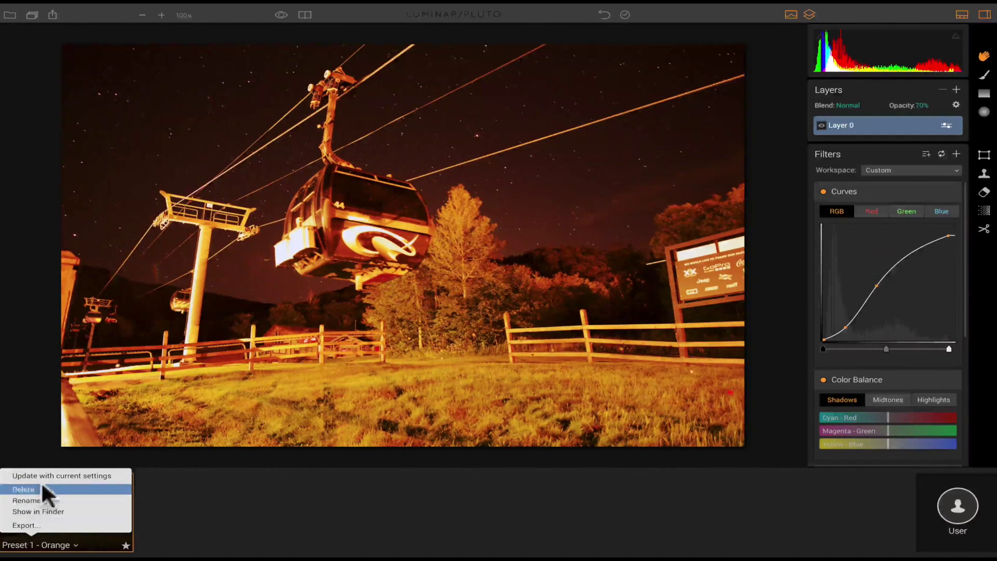
Toggle Layer 0's visibility to compare the photo with and without the orange grade
left_click(271, 487)
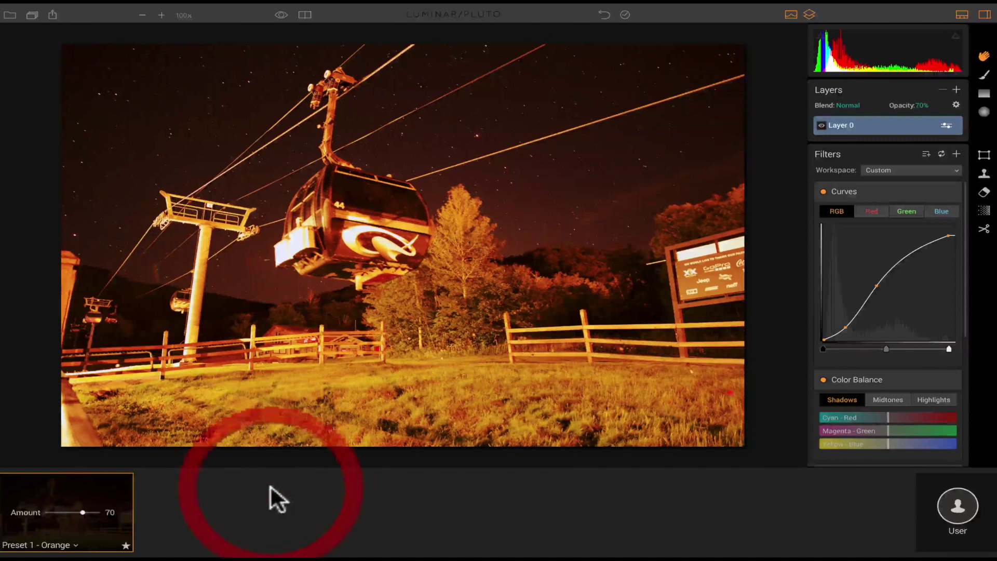
left_click(821, 123)
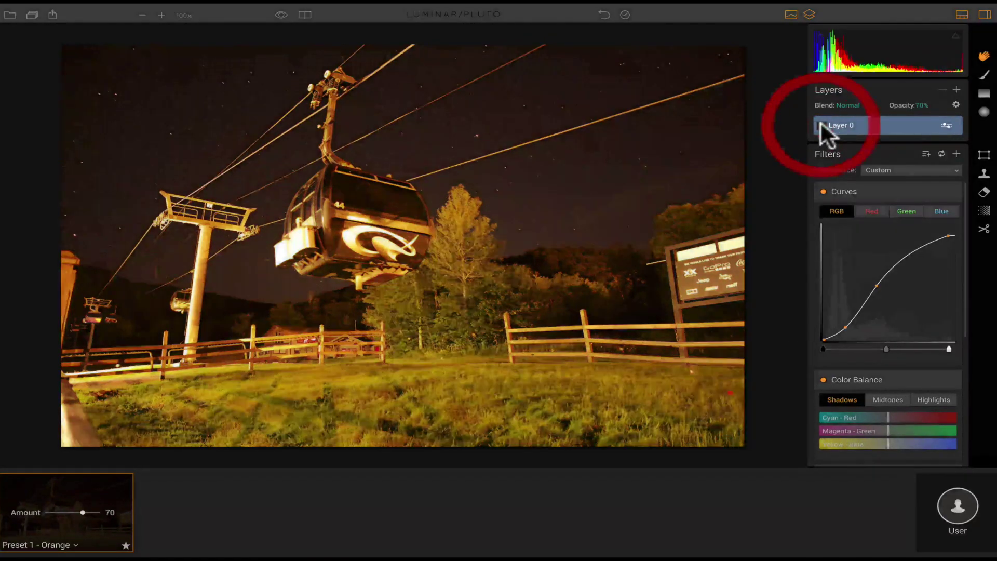
left_click(821, 123)
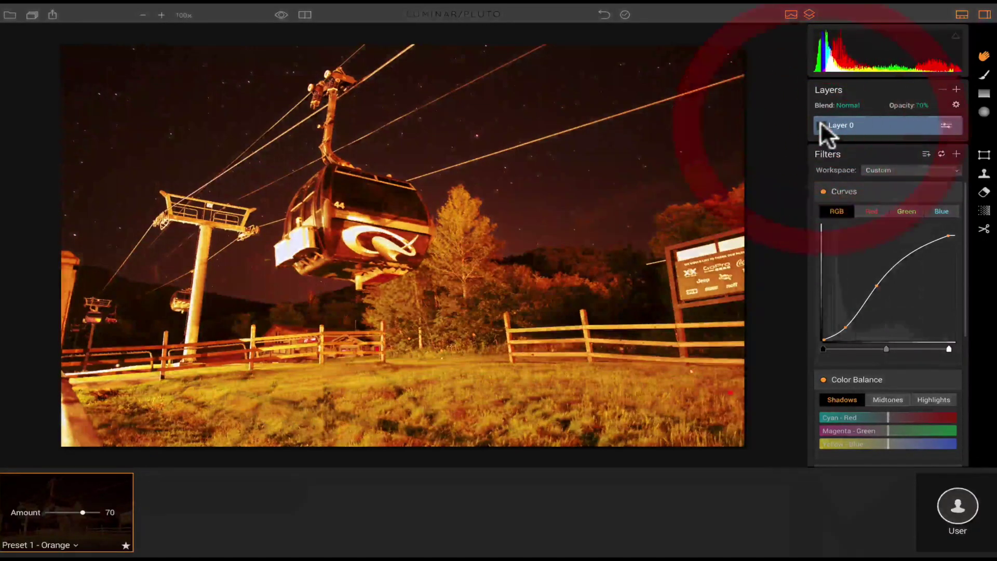
left_click(821, 123)
Look at the add-layer choices, then bring up the graded layer's options
left_click(956, 90)
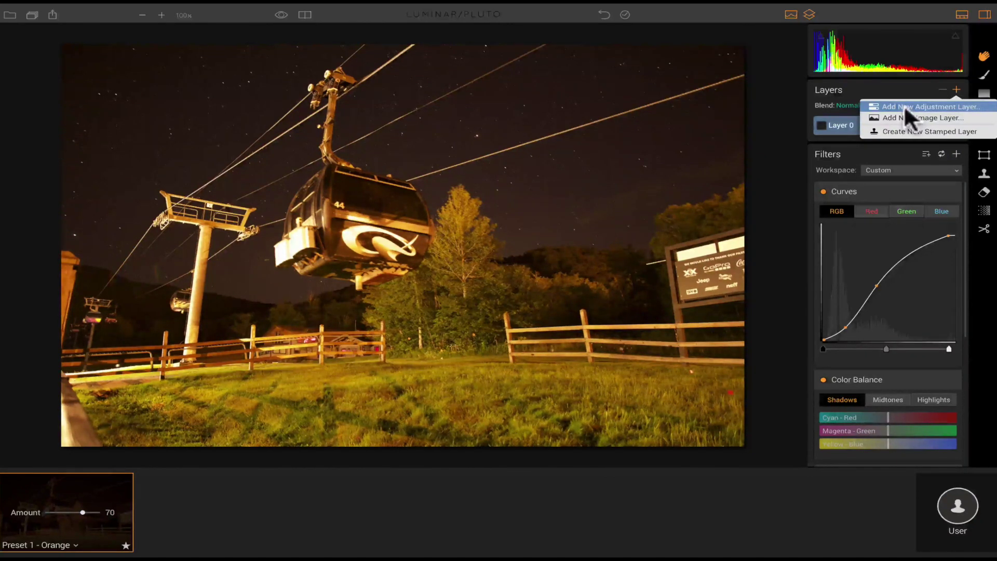
left_click(889, 105)
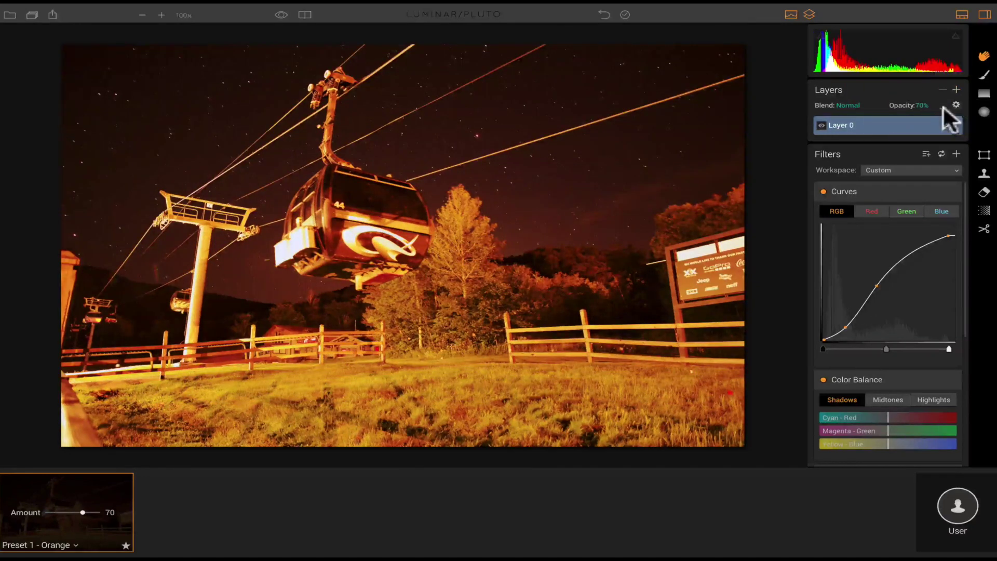
left_click(956, 104)
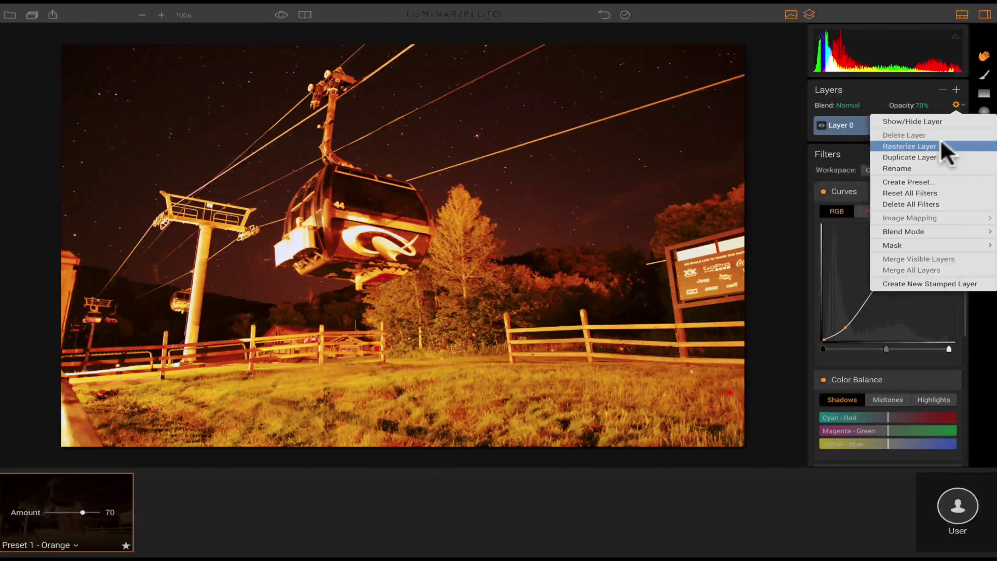
mouse_move(901, 232)
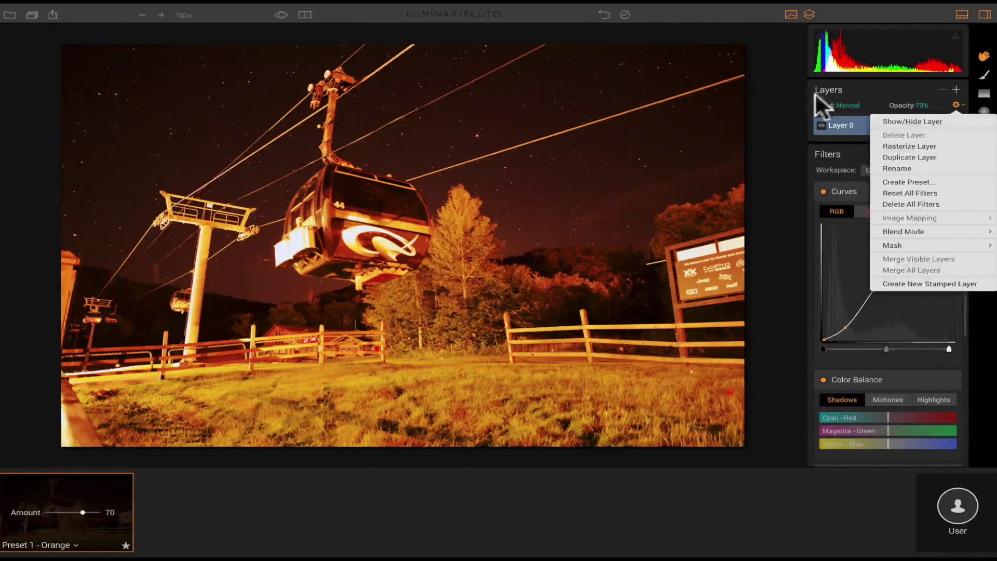
Lower the top points of the Red, Green and Blue curves to warm the highlights
left_click(901, 80)
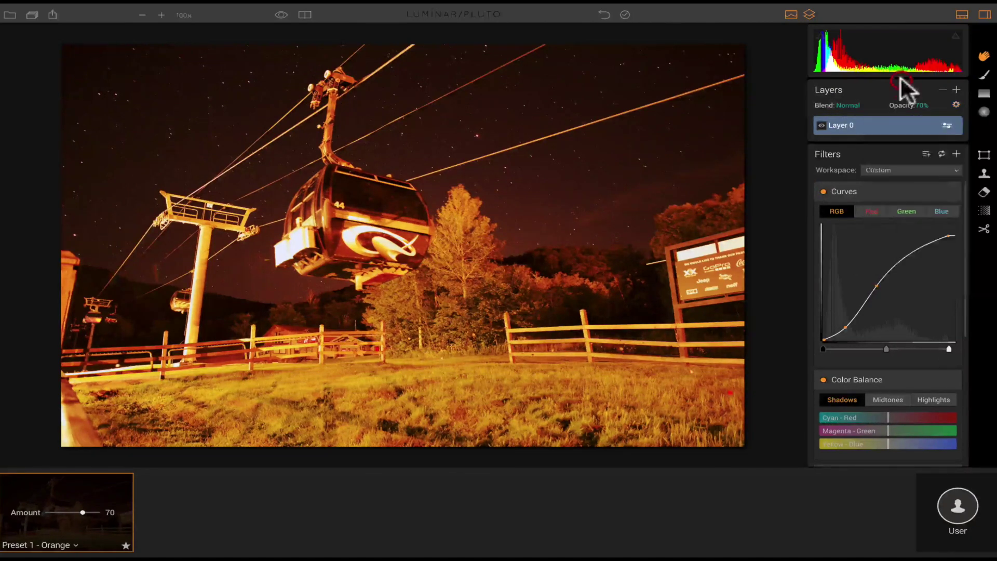
left_click(874, 210)
left_click(911, 208)
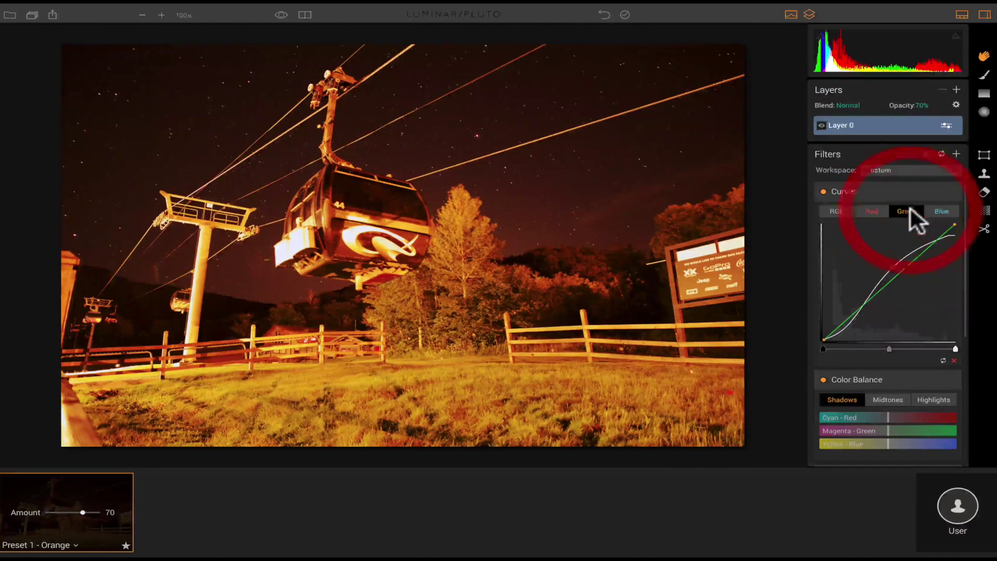
left_click(941, 209)
left_click(874, 210)
mouse_move(928, 247)
left_mouse_down()
mouse_move(948, 226)
mouse_move(928, 233)
mouse_move(904, 270)
mouse_move(846, 265)
mouse_move(937, 256)
left_mouse_up()
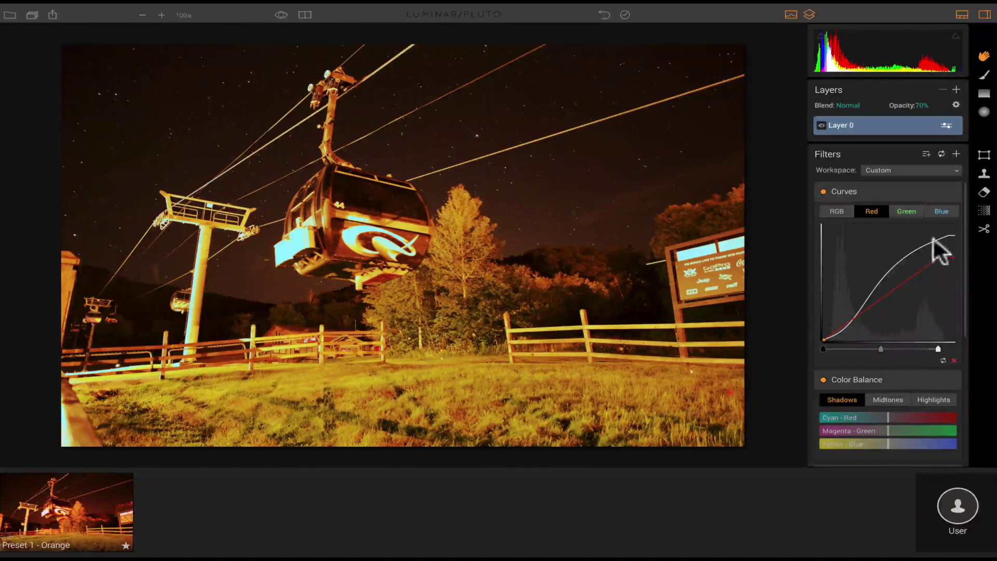
left_click(906, 211)
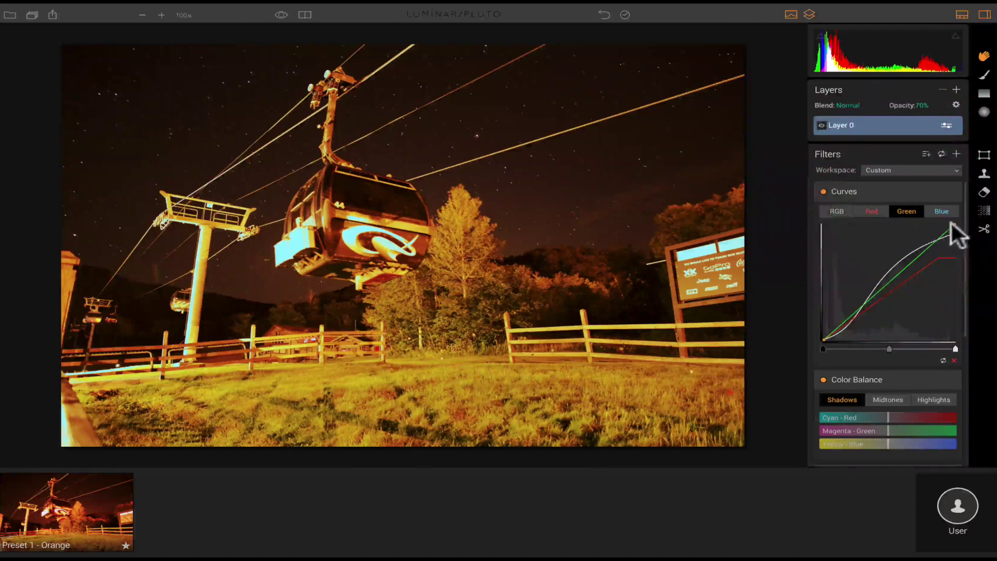
mouse_move(954, 225)
left_mouse_down()
mouse_move(962, 356)
mouse_move(927, 298)
mouse_move(877, 314)
mouse_move(899, 308)
mouse_move(938, 254)
mouse_move(948, 219)
left_mouse_up()
left_click(938, 209)
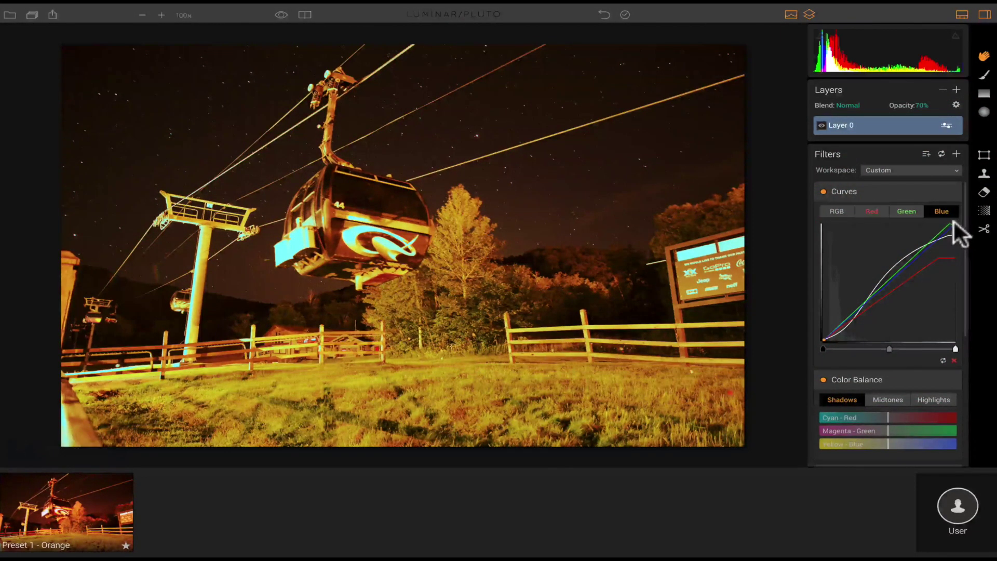
left_click_drag(954, 221, 982, 231)
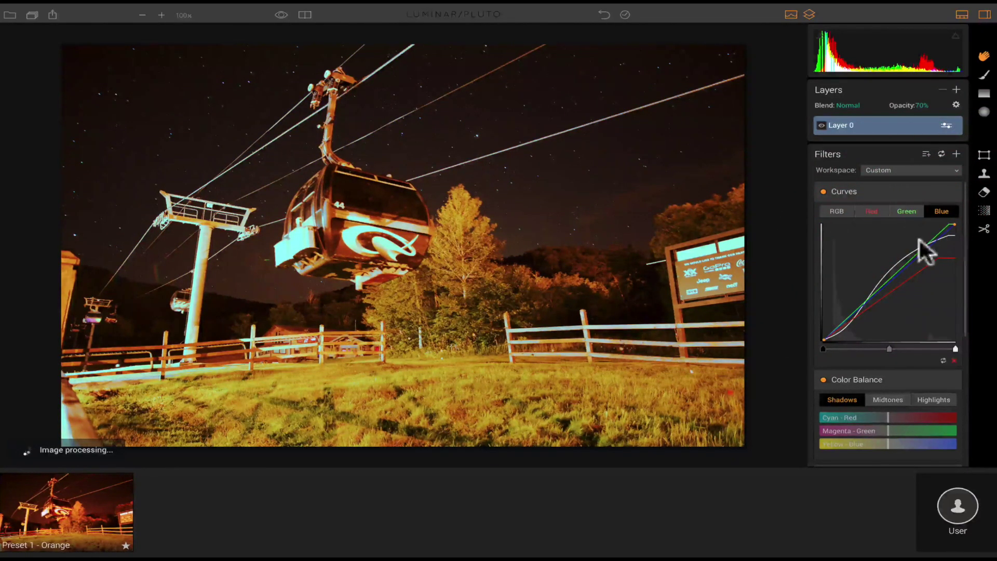
Toggle the Curves filter off and on repeatedly to compare the effect
left_click(824, 191)
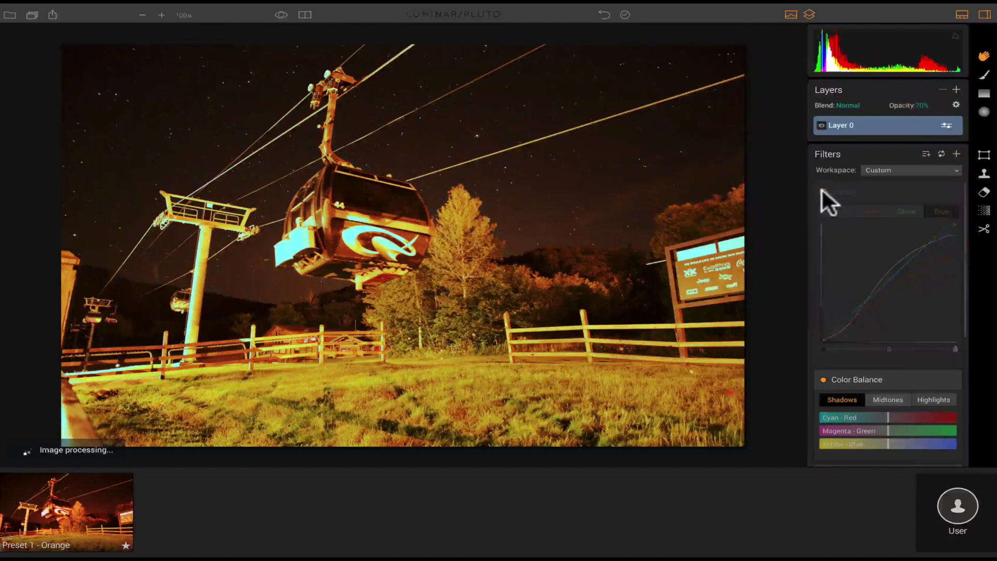
left_click(822, 191)
left_click(822, 191)
left_click(822, 190)
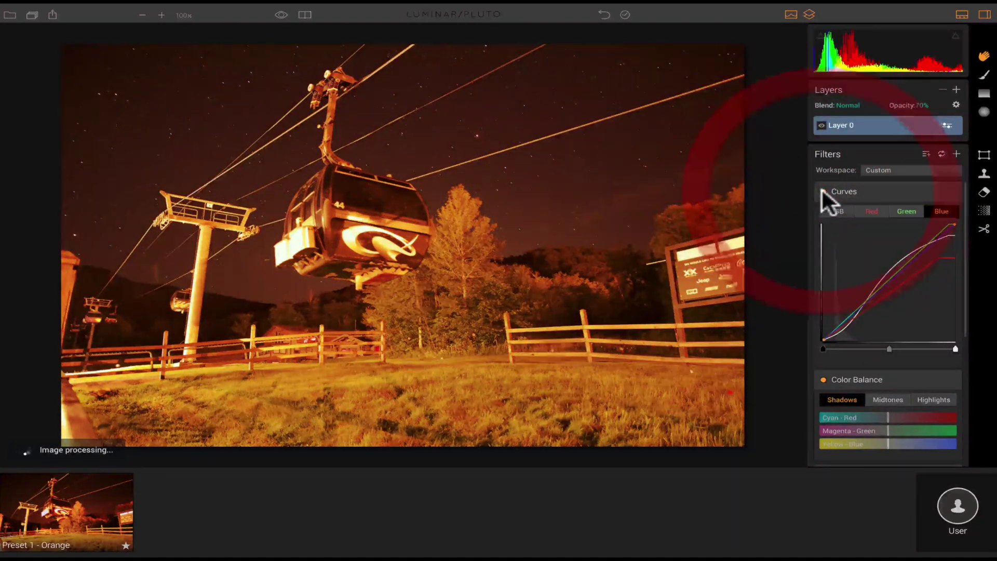
left_click(823, 190)
left_click(822, 190)
left_click(822, 190)
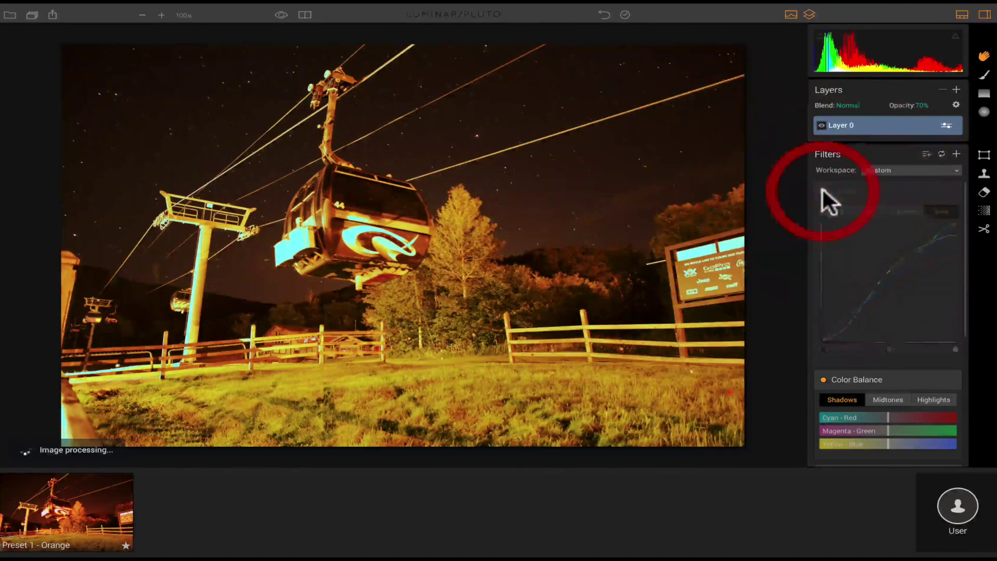
left_click(822, 190)
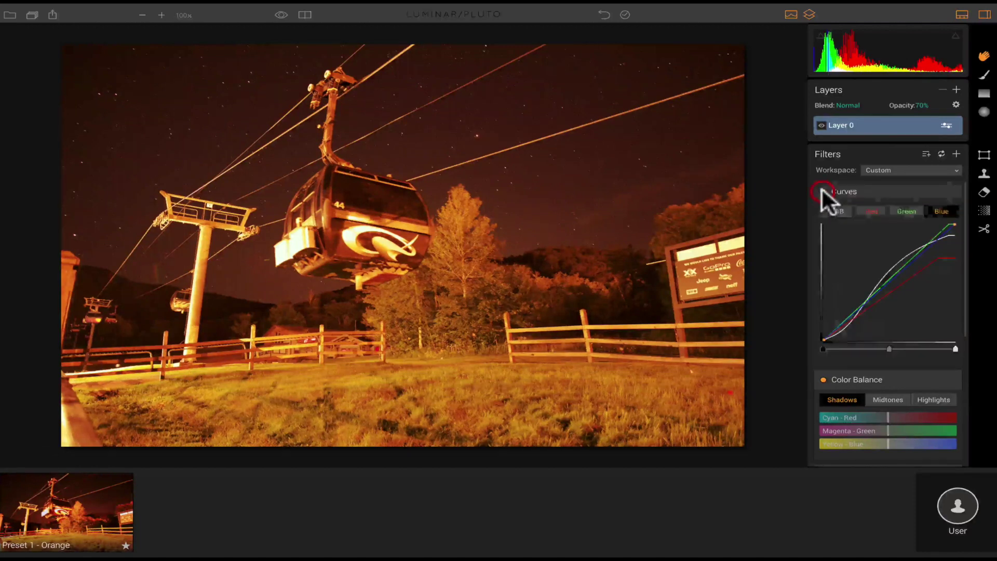
Set the Curves filter's blending mode to Soft Light
left_click(854, 191)
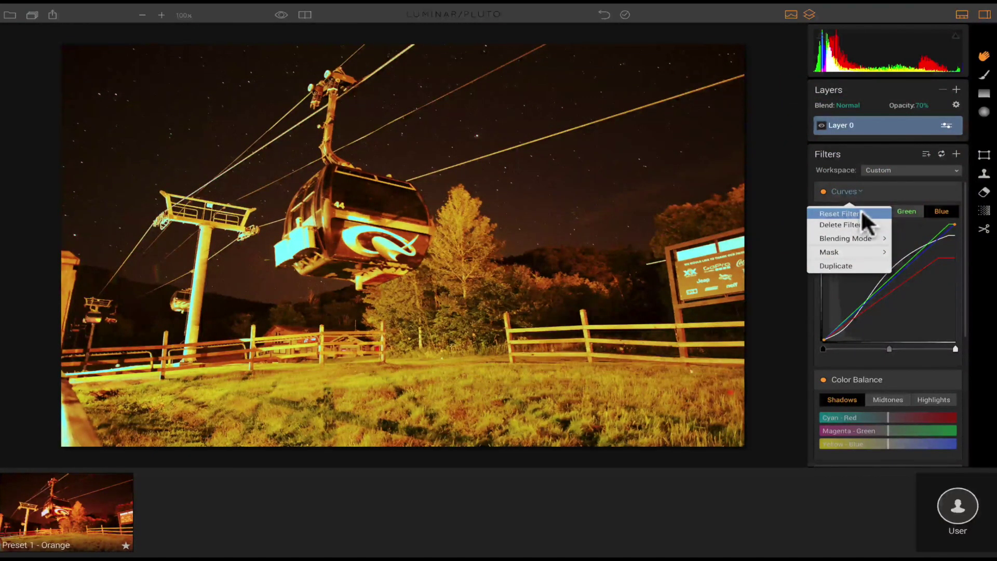
mouse_move(855, 237)
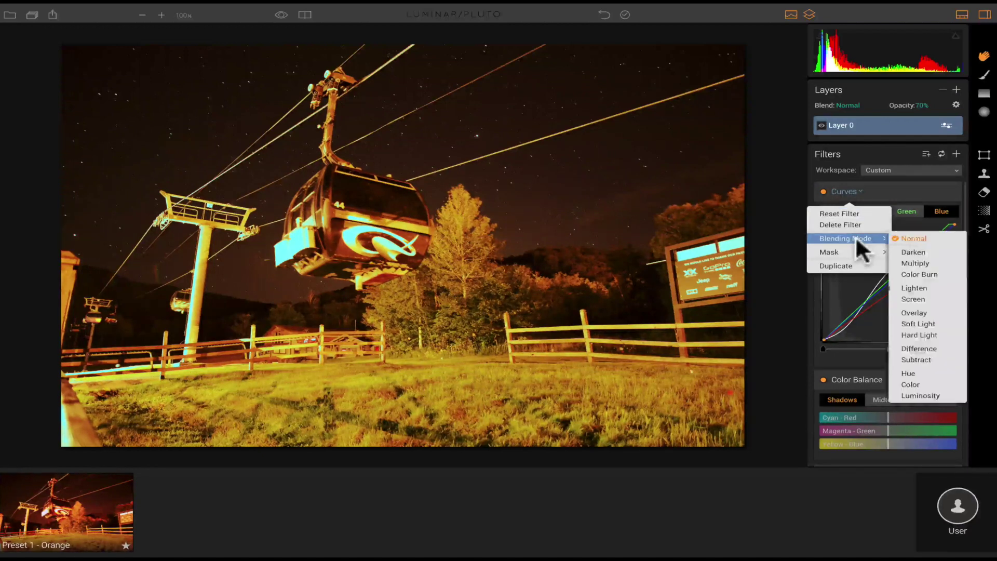
left_click(928, 322)
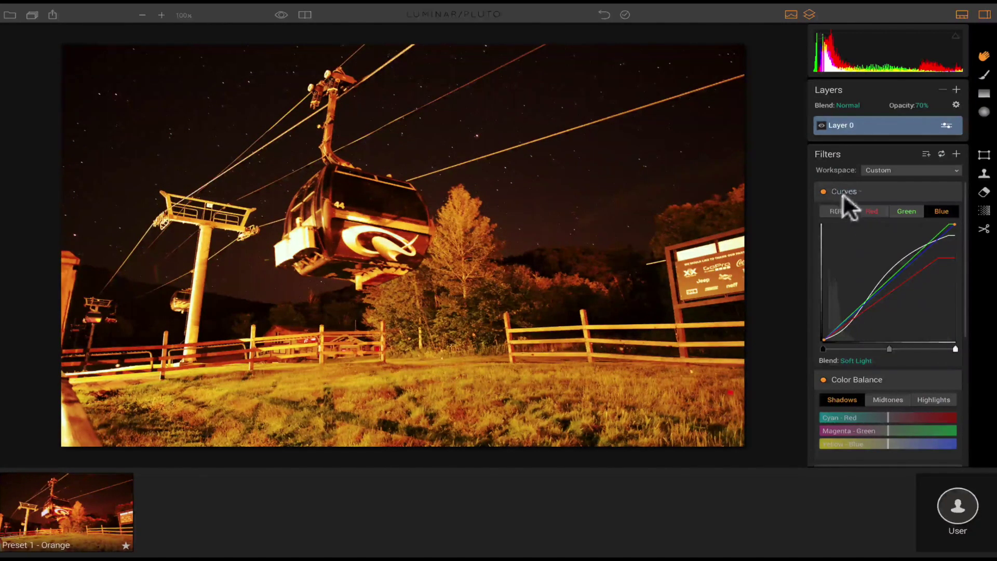
left_click(859, 187)
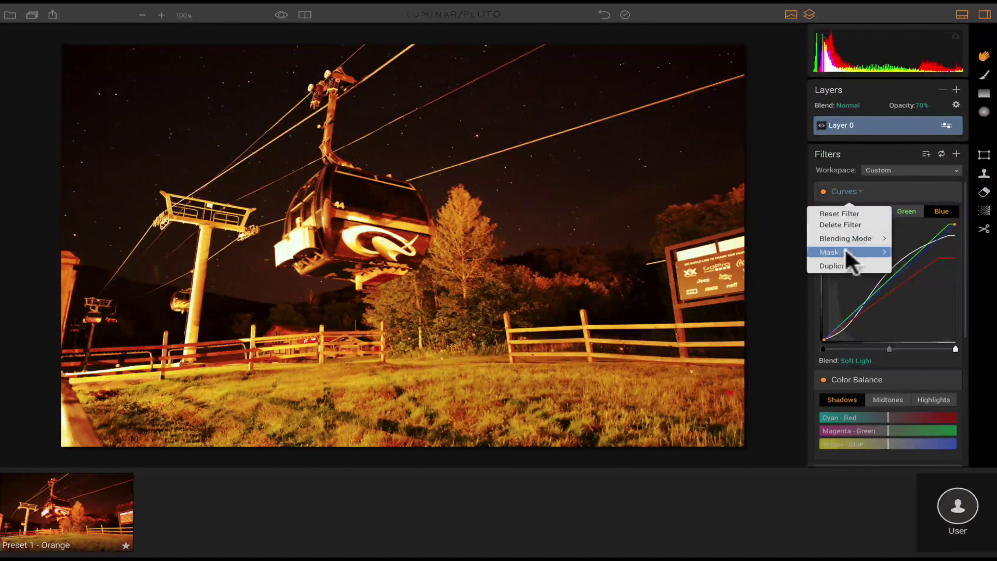
mouse_move(846, 250)
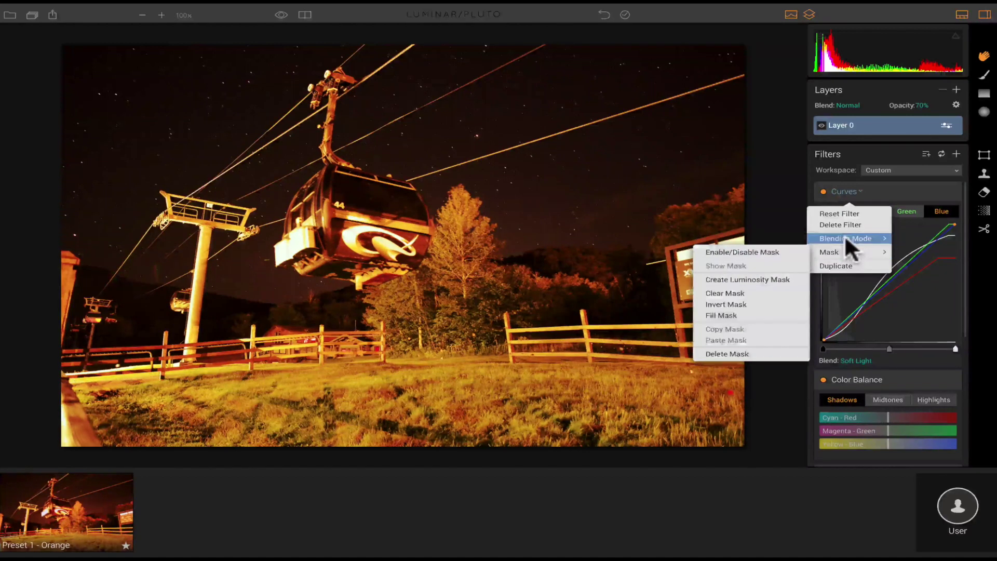
Review the Color Balance Midtones, Highlights and Shadows settings
left_click(908, 191)
scroll(890, 260, "down", 3)
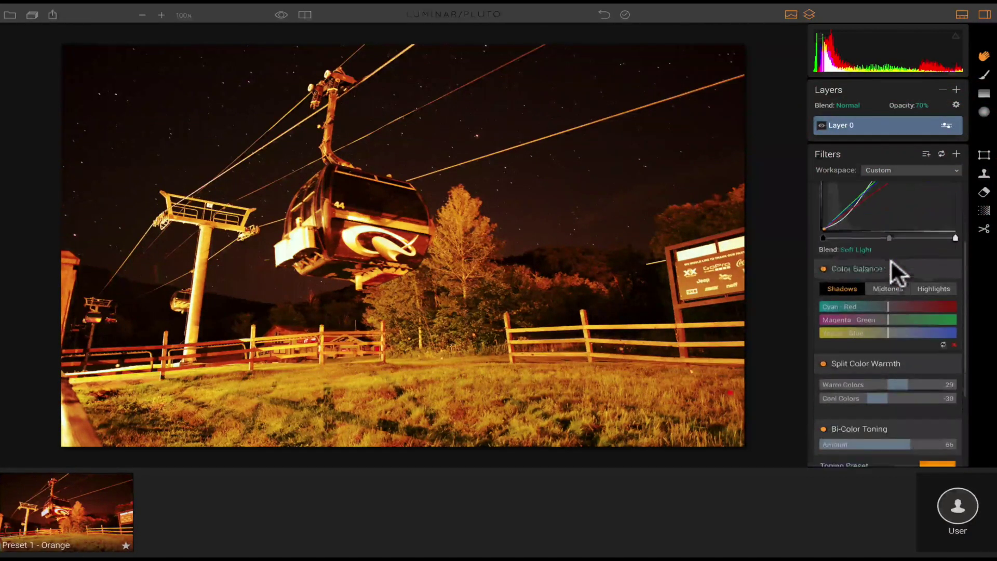
scroll(878, 262, "down", 1)
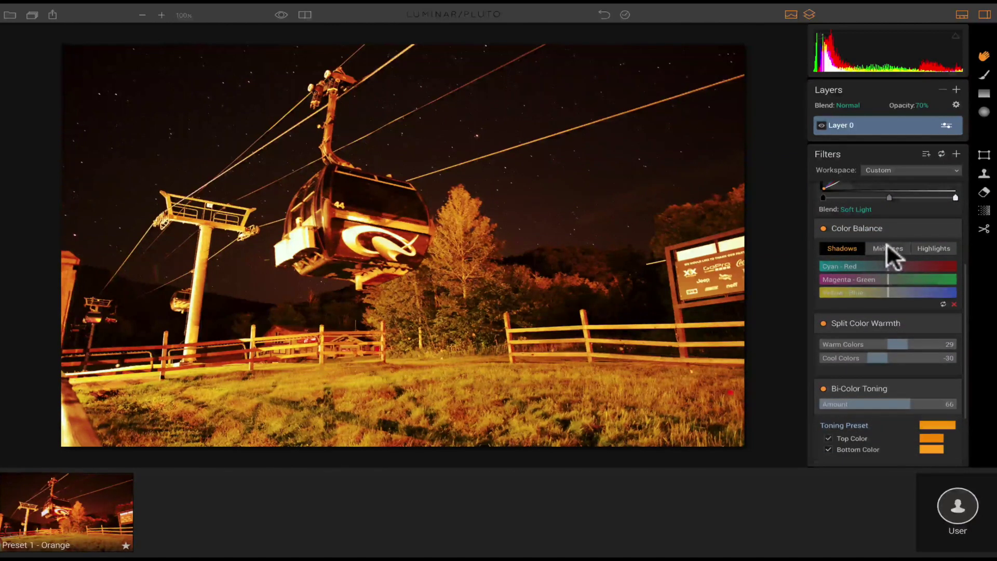
left_click(896, 248)
left_click(933, 247)
left_click(842, 248)
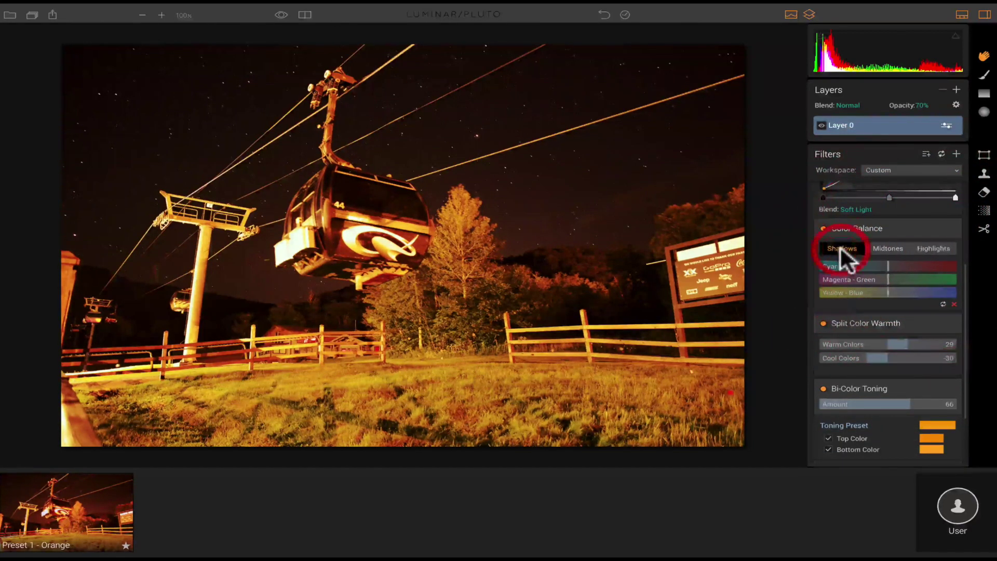
Check the Split Color Warmth options menu and dismiss it, moving on to Bi-Color Toning
scroll(865, 295, "down", 1)
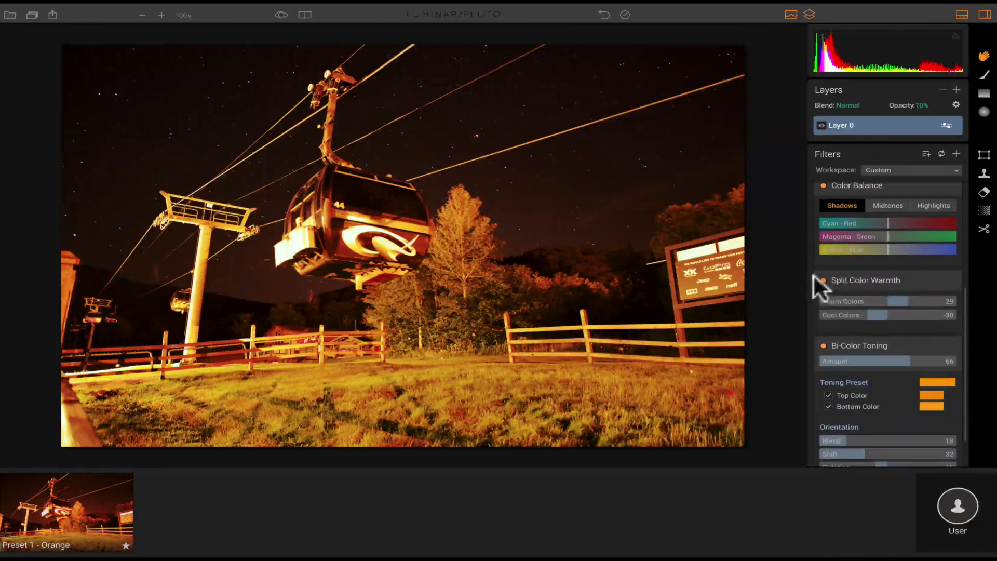
right_click(895, 277)
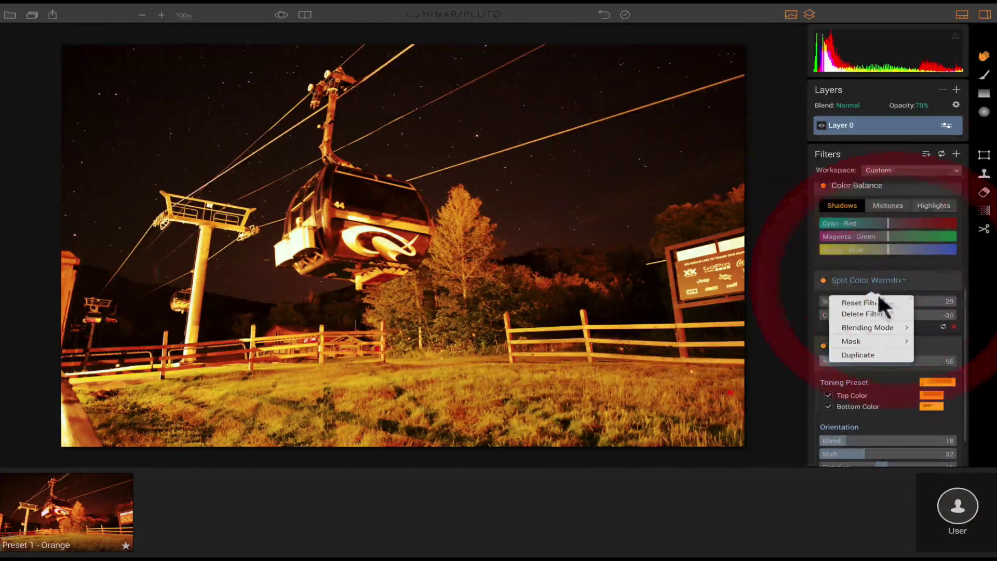
mouse_move(869, 341)
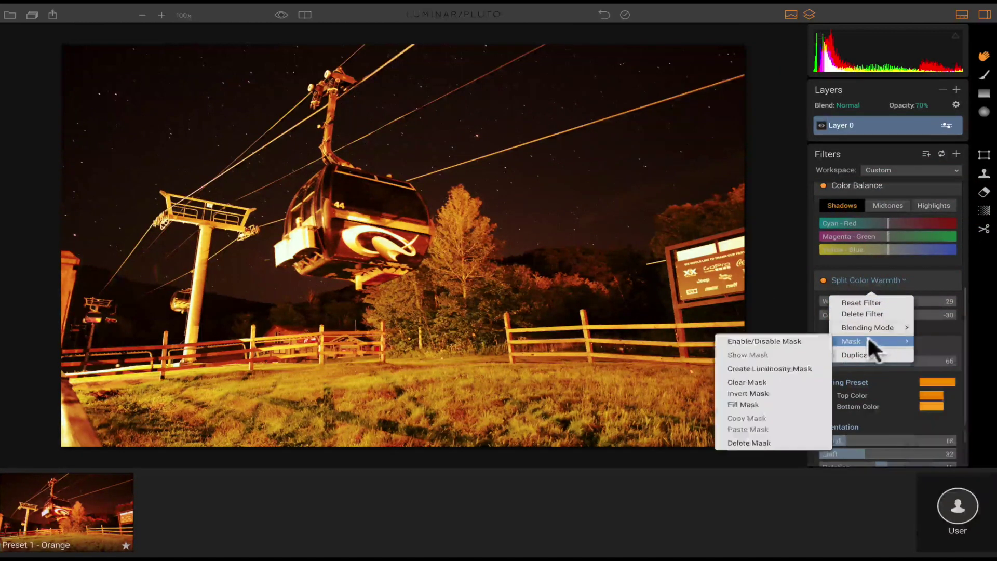
left_click(924, 272)
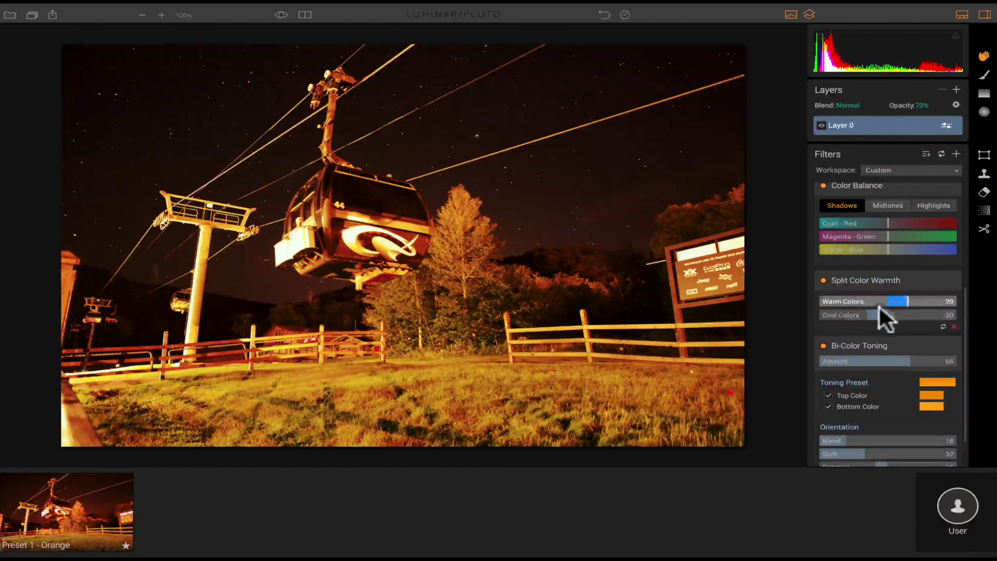
scroll(879, 304, "down", 1)
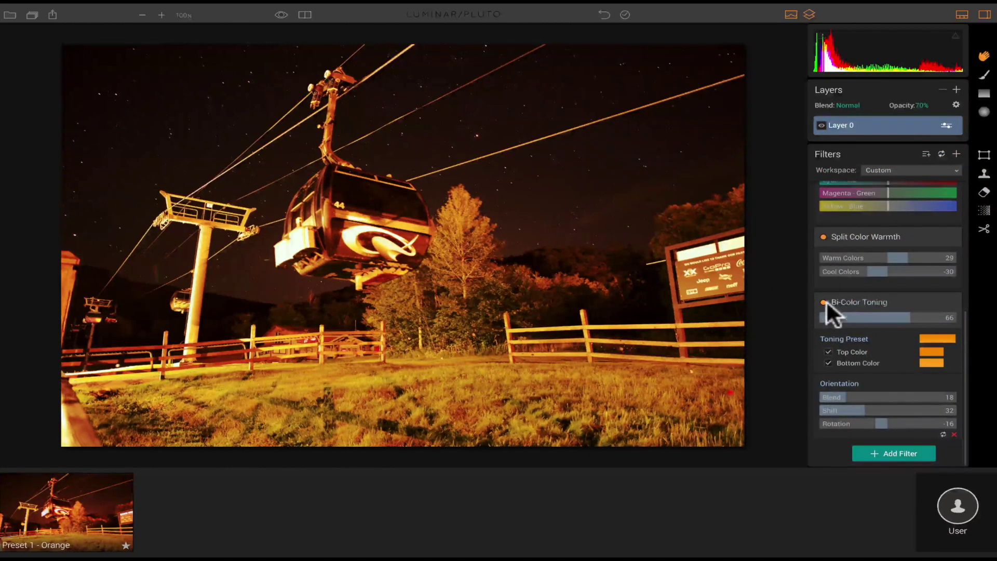
Toggle the Bi-Color Toning colour checkboxes, leaving Top Color on and Bottom Color off
left_click(887, 302)
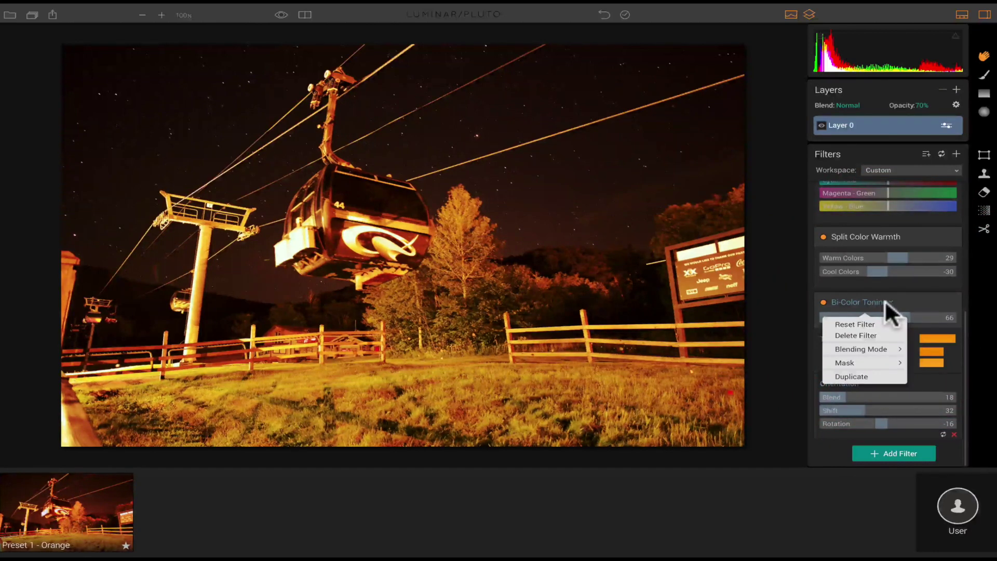
left_click(924, 332)
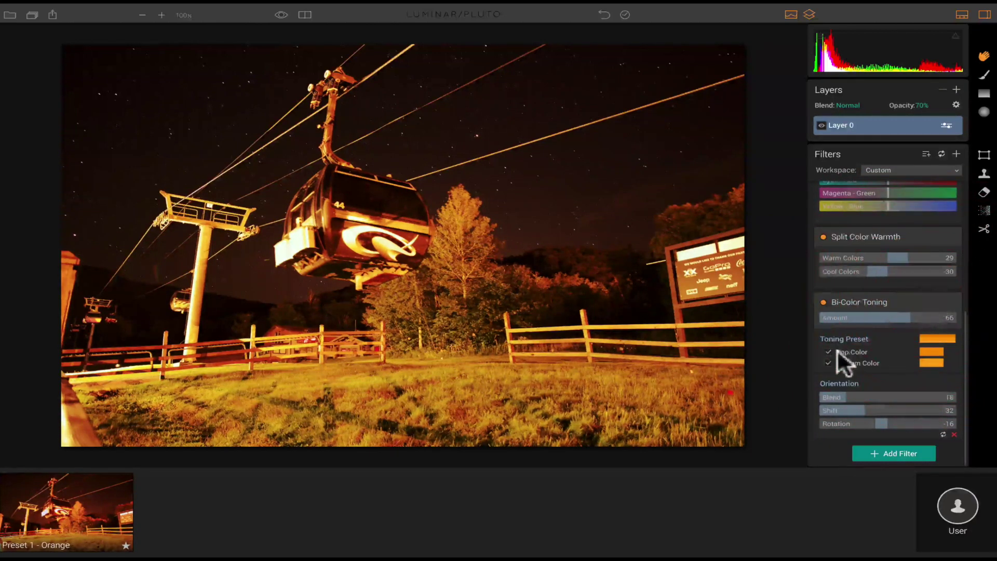
left_click(826, 354)
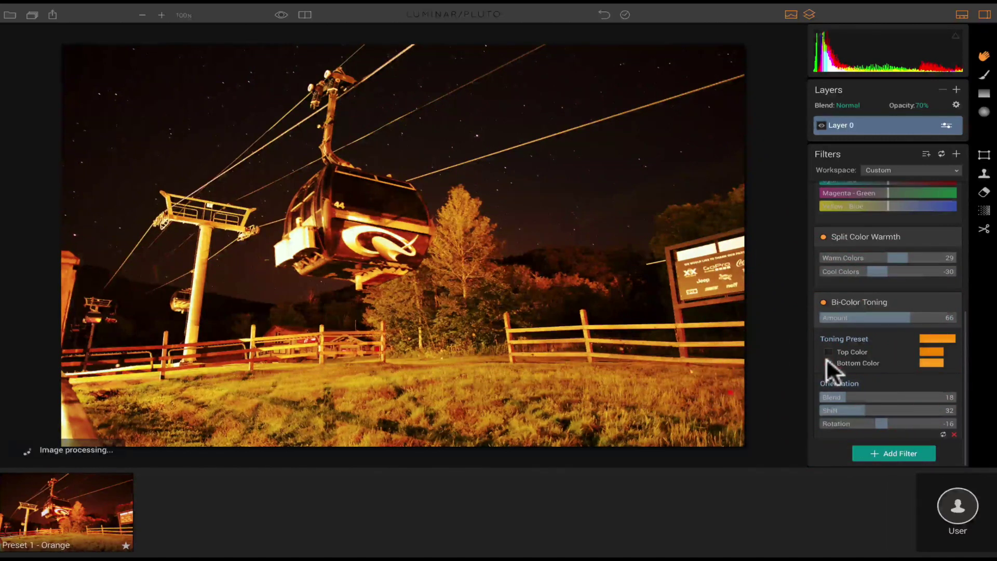
left_click(827, 357)
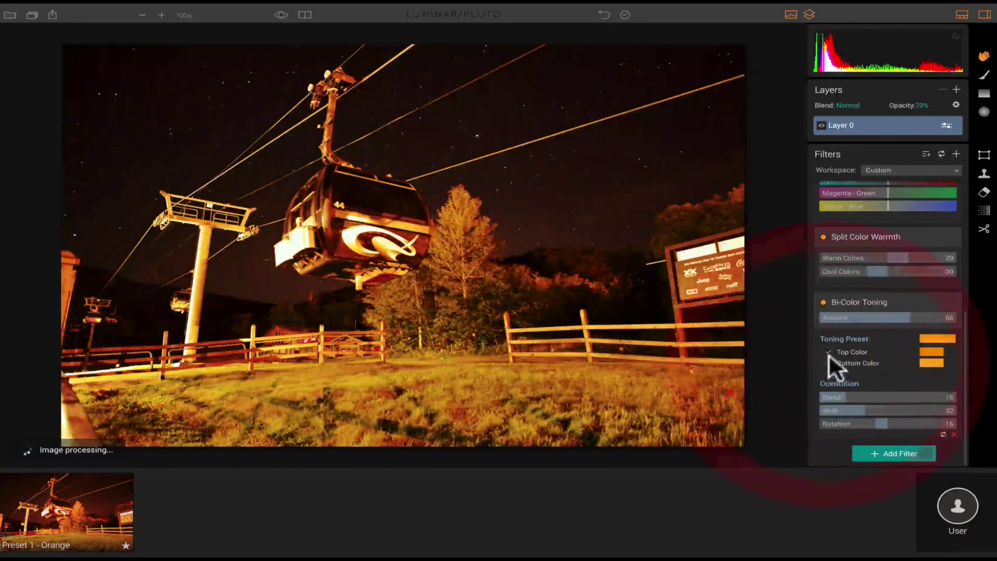
left_click(827, 356)
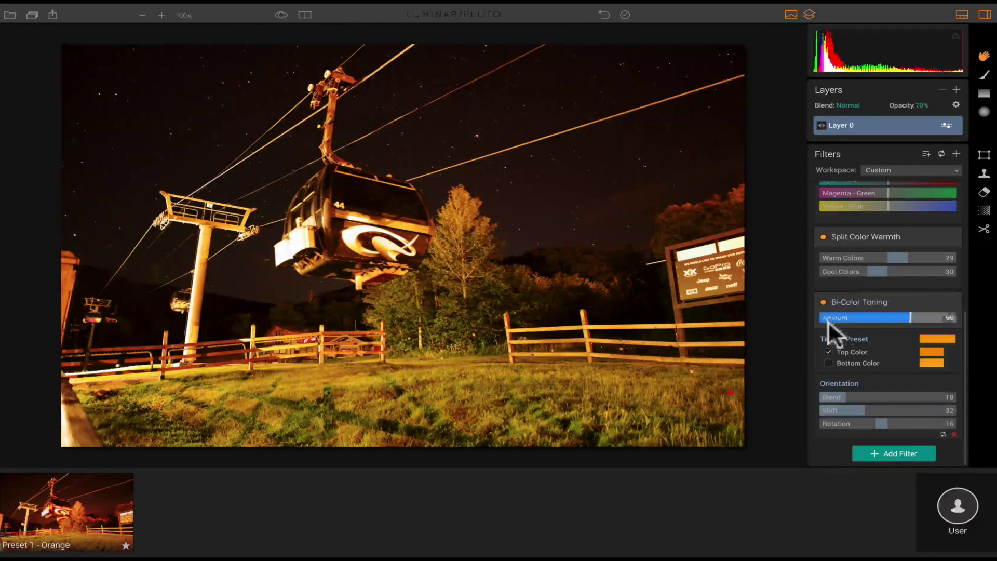
left_click(827, 361)
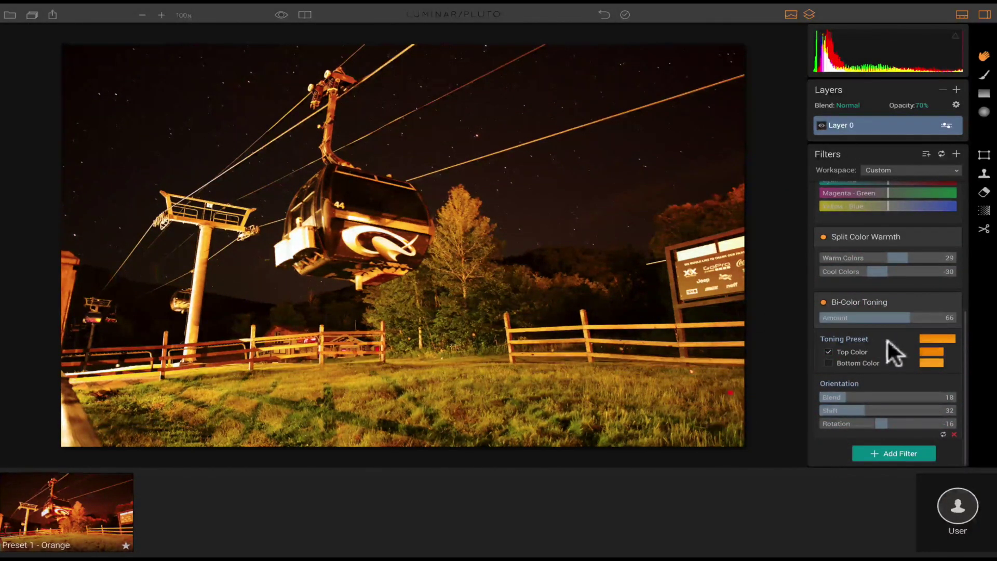
Change the Bi-Color Toning top colour to a darker red-orange
left_click(932, 350)
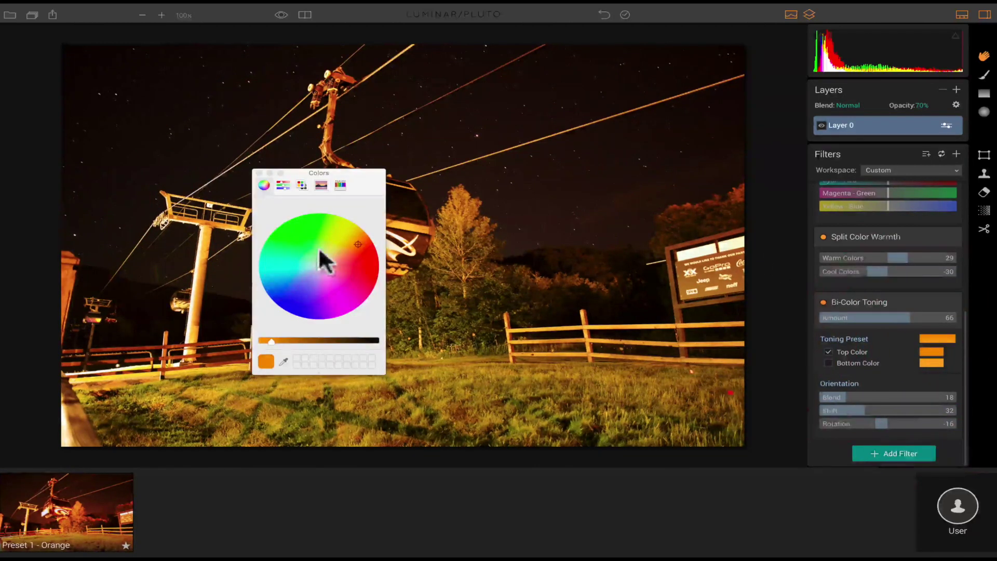
mouse_move(270, 339)
left_mouse_down()
mouse_move(301, 335)
mouse_move(238, 333)
mouse_move(262, 332)
left_mouse_up()
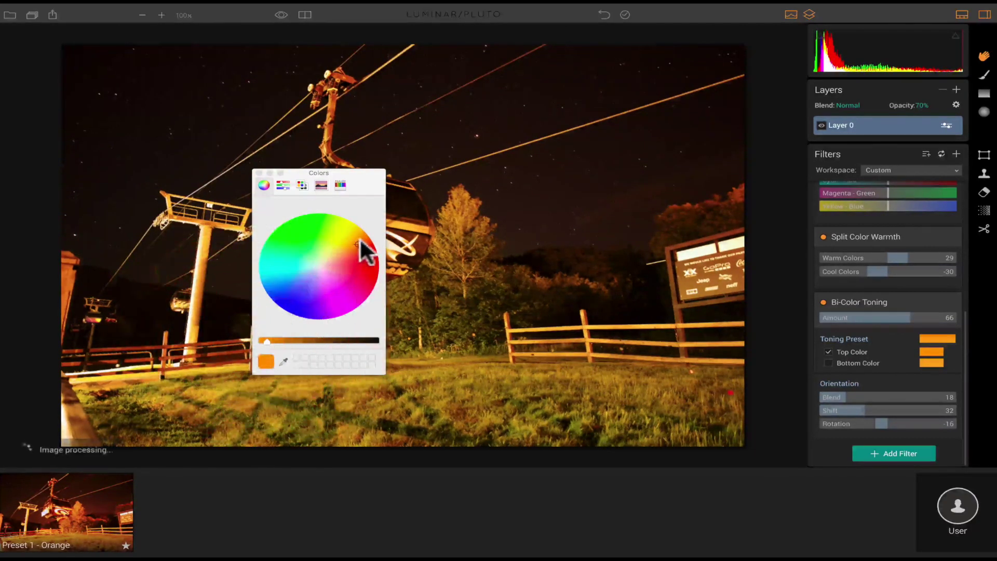
mouse_move(360, 237)
left_mouse_down()
mouse_move(370, 264)
mouse_move(356, 234)
left_mouse_up()
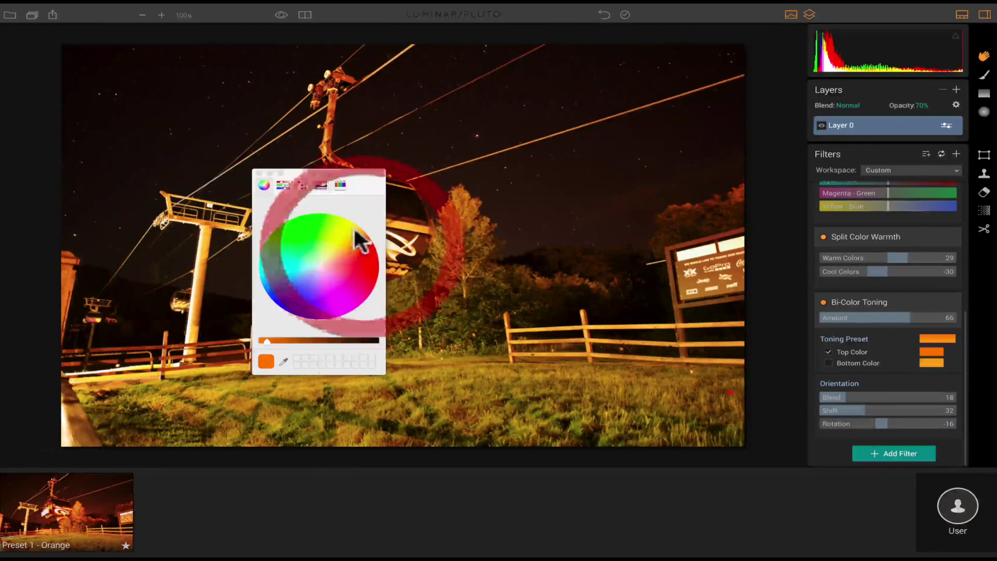
left_click(259, 174)
Re-enable Bottom Color and set it to a muted dark blue-grey
left_click(829, 363)
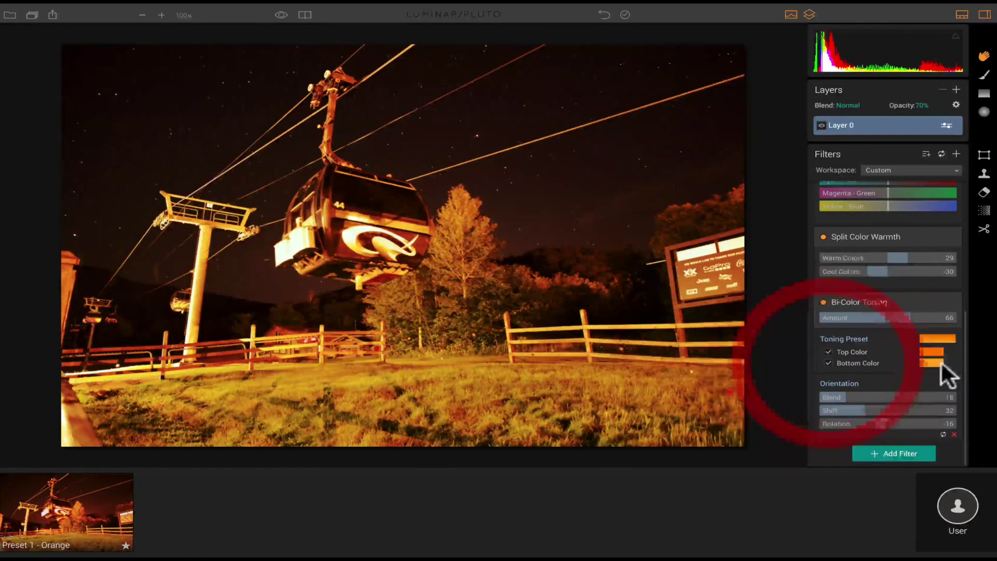
left_click(933, 362)
mouse_move(348, 241)
left_mouse_down()
mouse_move(299, 263)
mouse_move(321, 283)
mouse_move(305, 282)
mouse_move(303, 249)
mouse_move(326, 242)
mouse_move(333, 260)
mouse_move(319, 269)
mouse_move(278, 264)
mouse_move(306, 268)
left_mouse_up()
left_click_drag(266, 340, 305, 340)
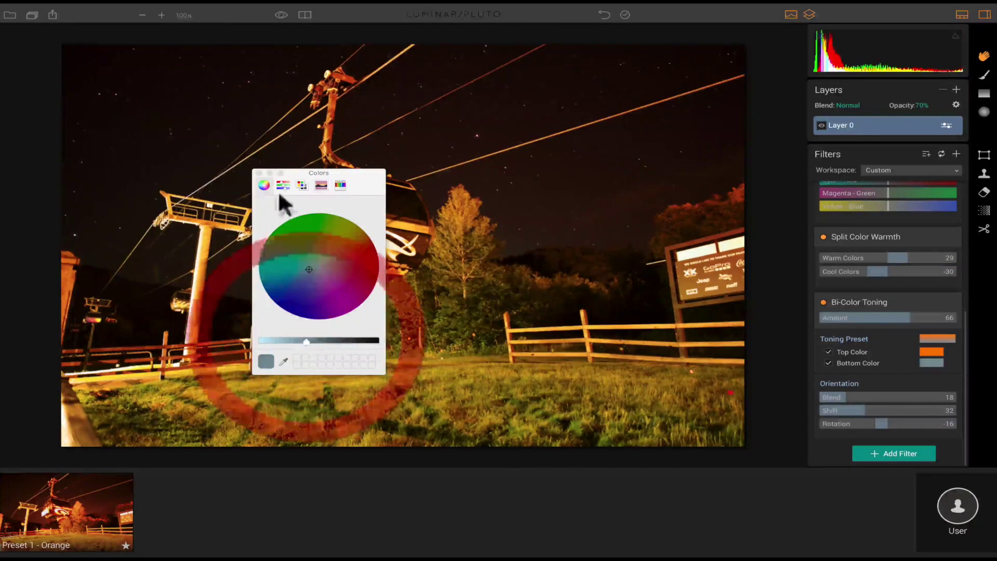
left_click(258, 173)
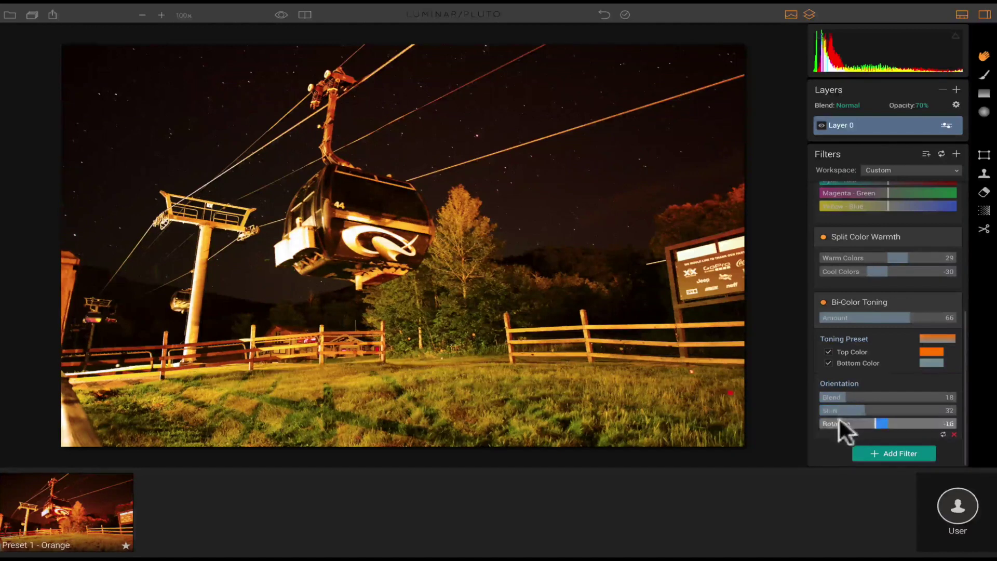
scroll(853, 198, "up", 3)
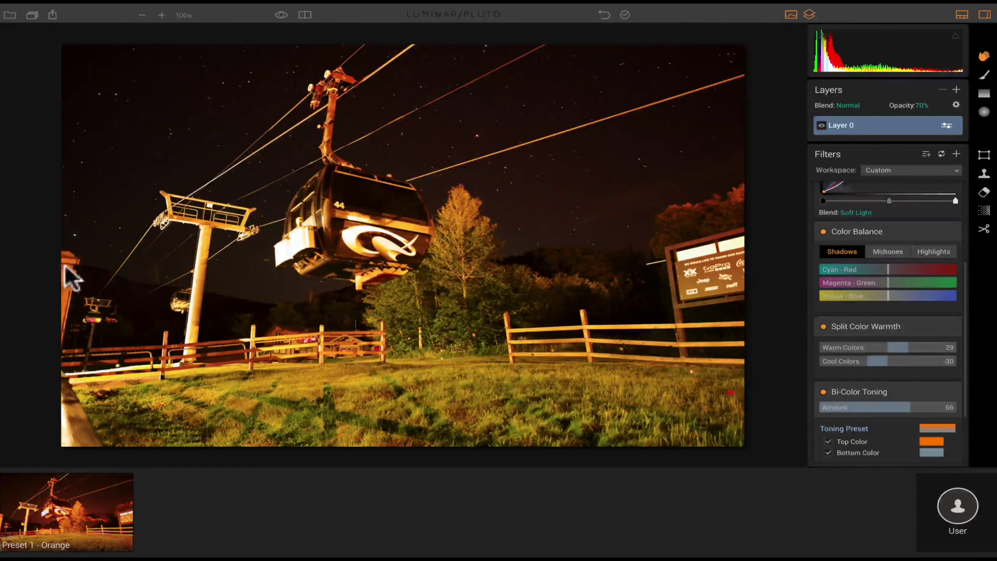
Crop the photo inward on all four sides, trimming sky and removing the right-edge sign
mouse_move(955, 215)
left_click(984, 229)
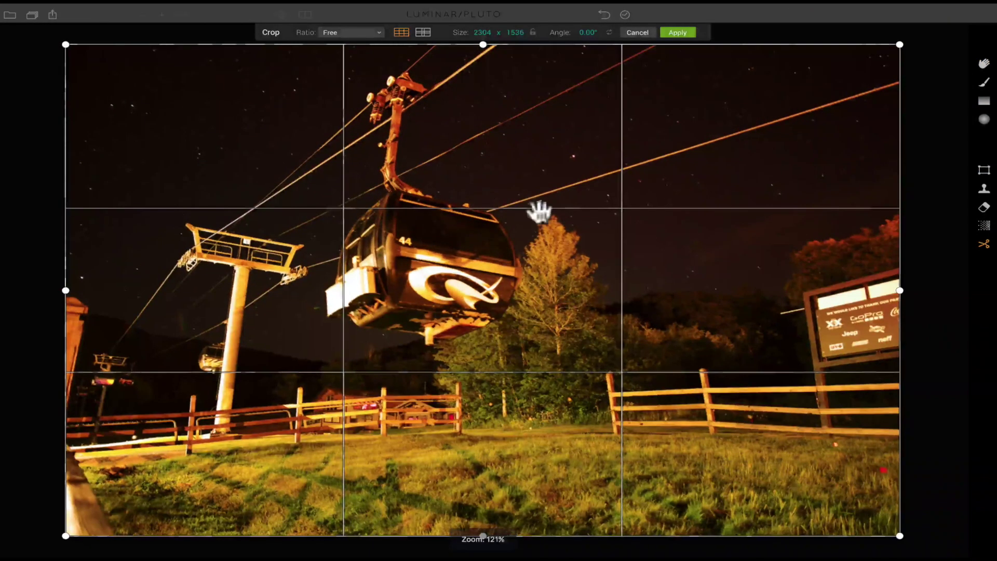
left_click_drag(66, 289, 77, 289)
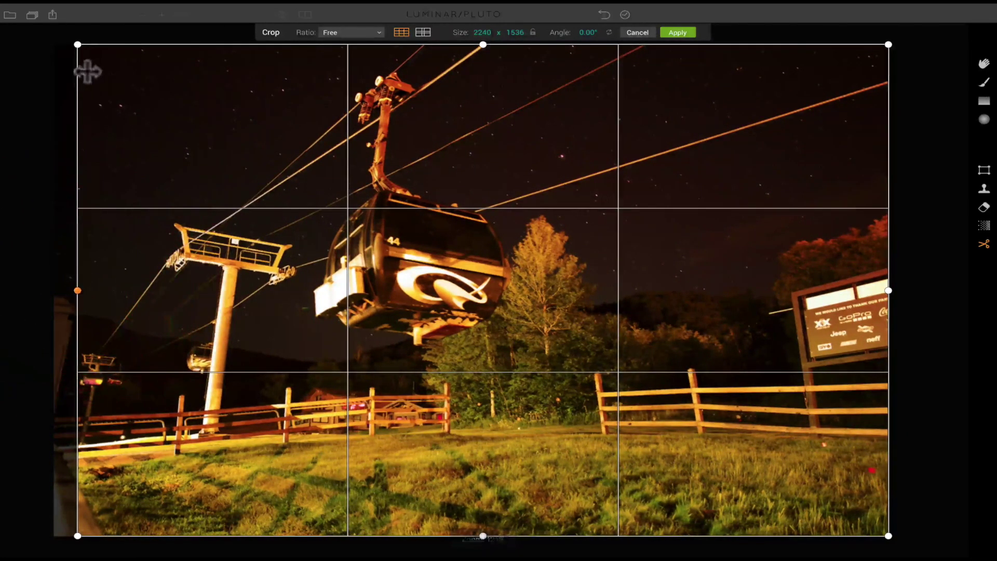
left_click_drag(484, 45, 484, 49)
left_click_drag(893, 305, 833, 291)
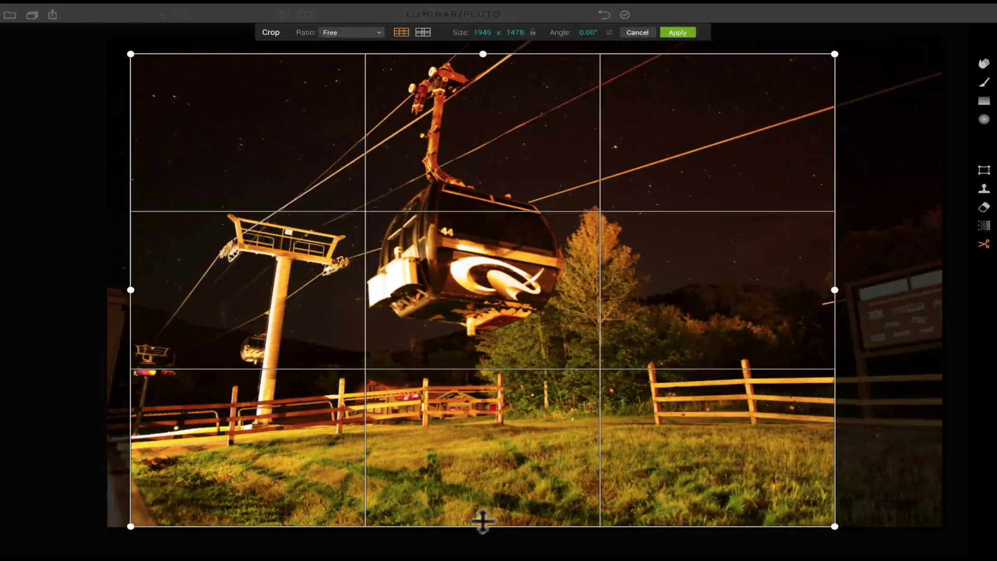
left_click_drag(483, 520, 486, 496)
left_click_drag(134, 290, 131, 291)
left_click(672, 32)
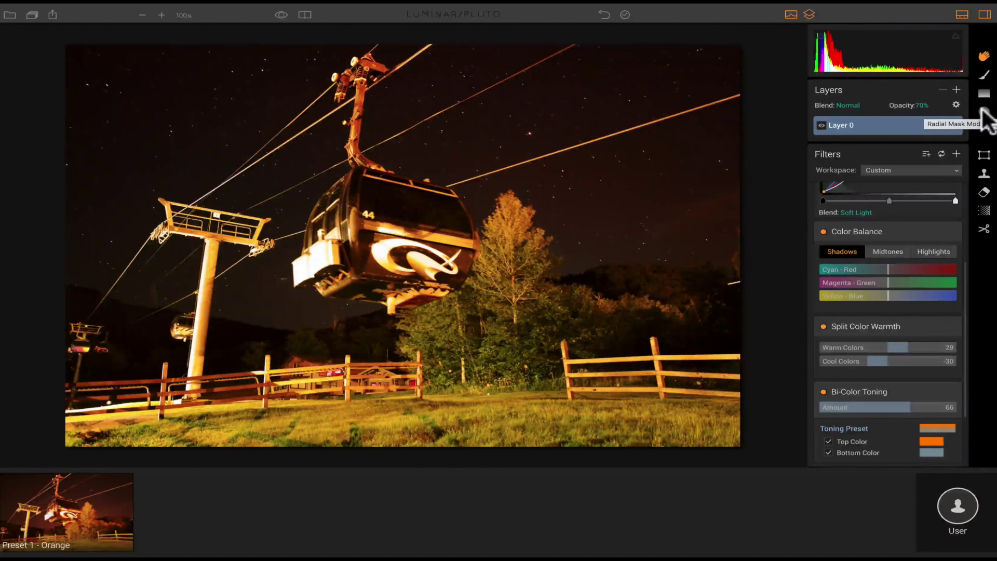
left_click(984, 155)
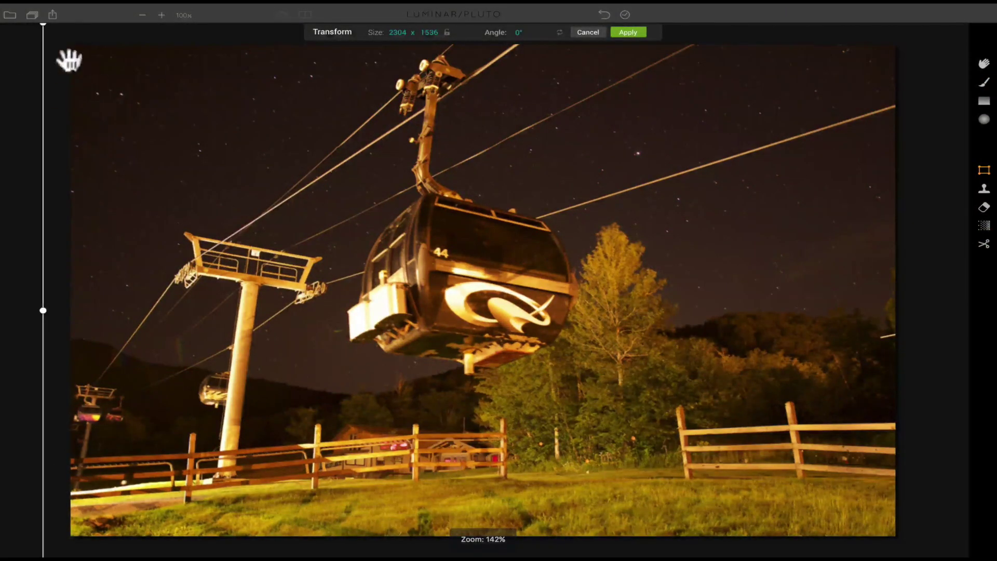
left_click(593, 32)
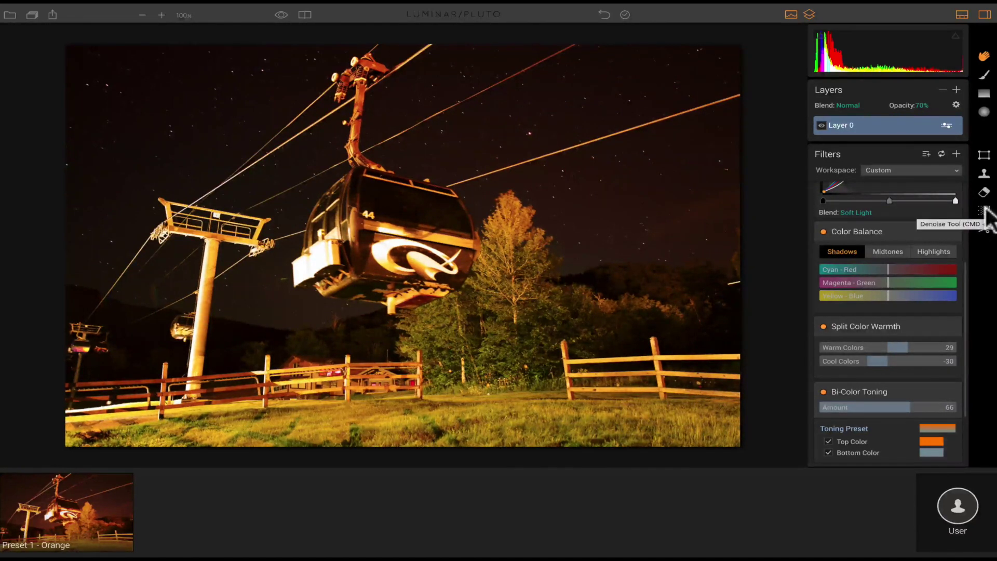
Denoise the gondola photo at Light strength, amount 86, applied as a separate Denoise Layer
left_click(984, 211)
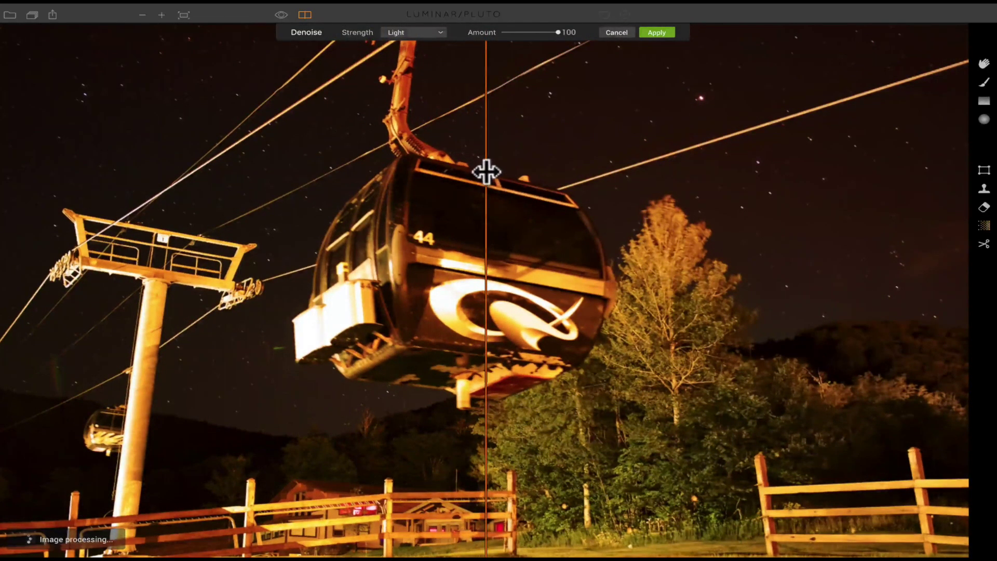
left_click_drag(486, 172, 36, 160)
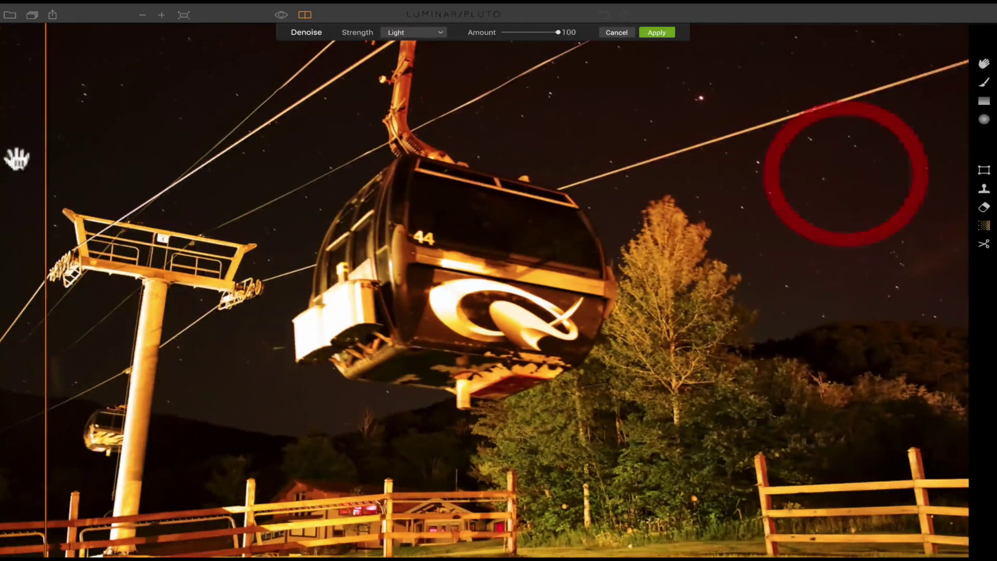
left_click_drag(557, 28, 553, 30)
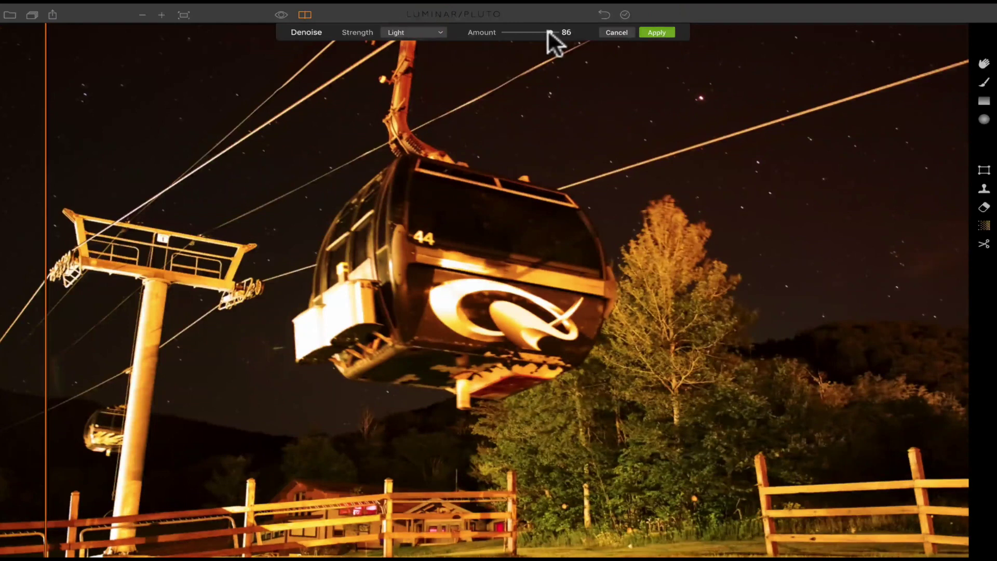
left_click(656, 31)
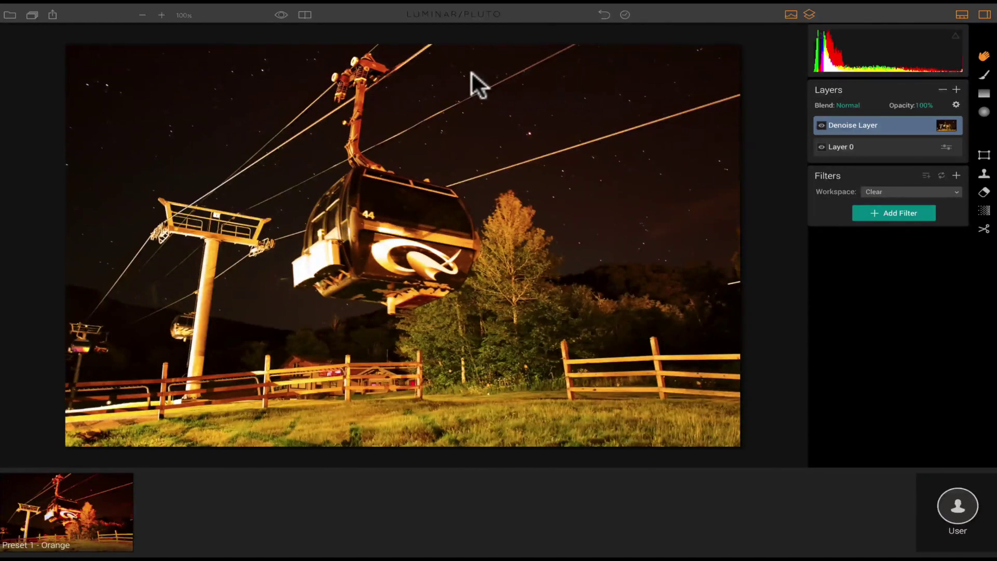
left_click(625, 15)
scroll(593, 88, "down", 5)
scroll(593, 89, "up", 10)
scroll(594, 88, "down", 10)
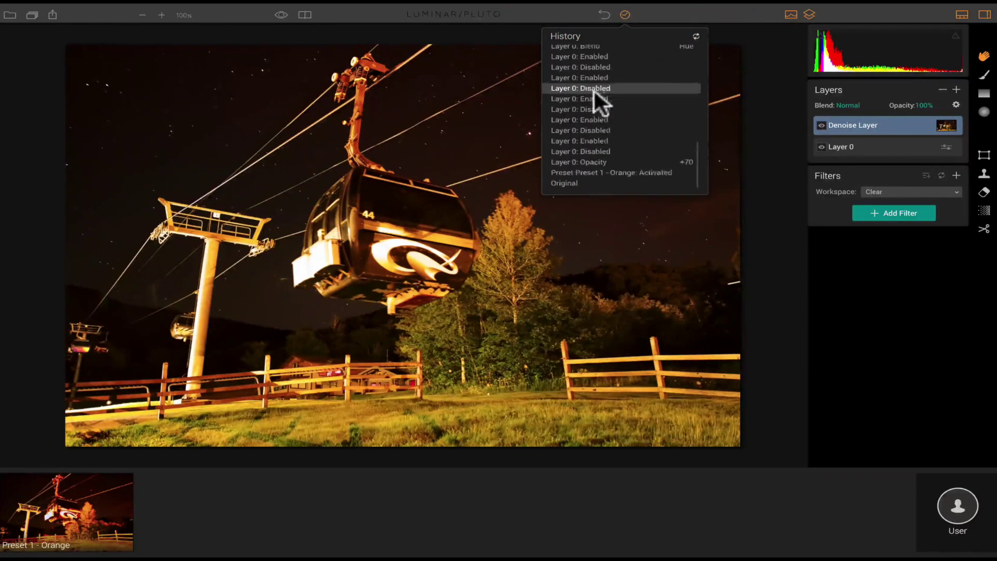
scroll(593, 89, "up", 10)
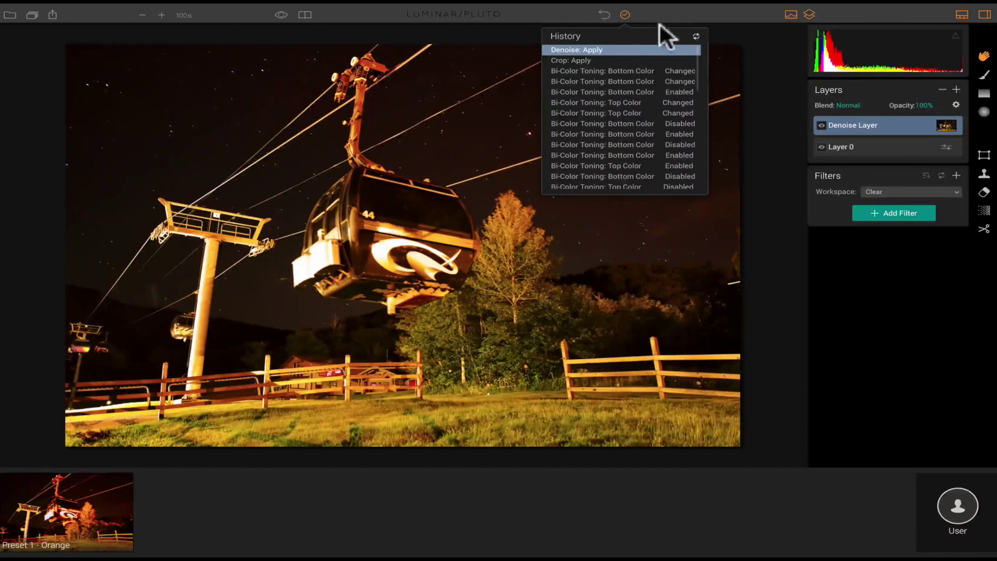
left_click(625, 16)
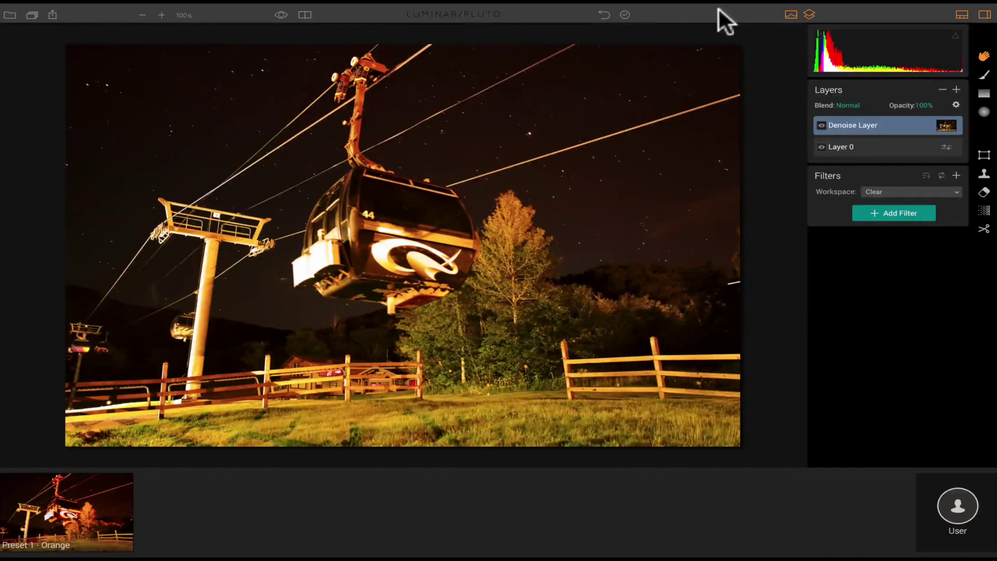
Toggle the histogram, layers panel and side panel off and back on
left_click(790, 14)
left_click(790, 13)
left_click(808, 13)
left_click(809, 12)
left_click(808, 12)
left_click(808, 12)
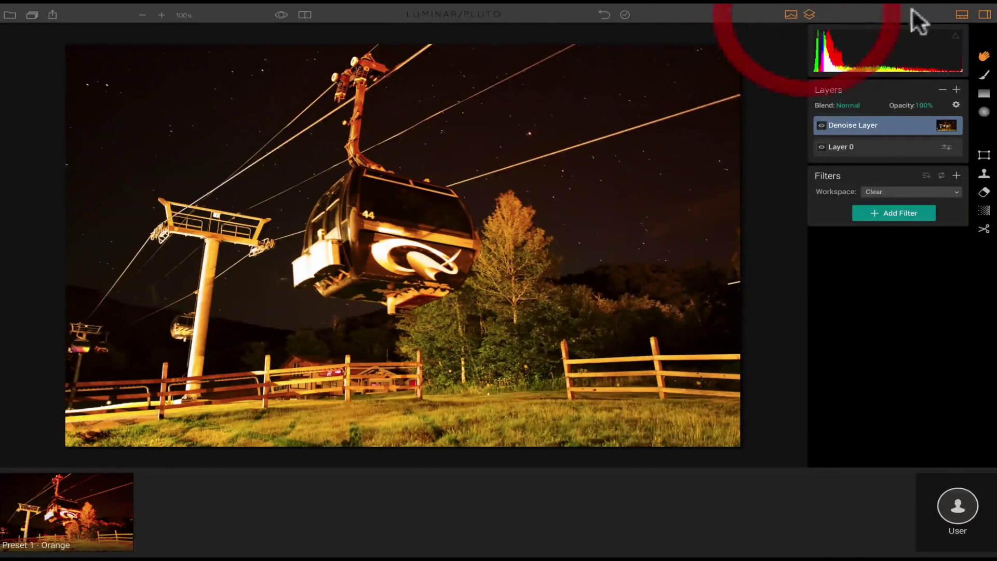
left_click(985, 14)
left_click(985, 14)
left_click(985, 14)
left_click(984, 14)
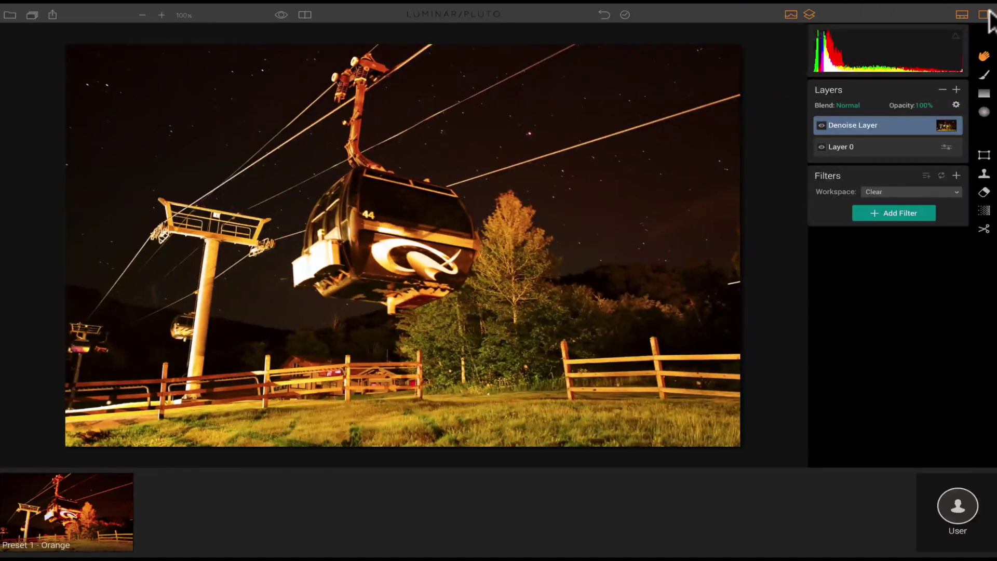
Hide and restore the preset strip, then switch presets to the Basic category
left_click(962, 13)
left_click(962, 12)
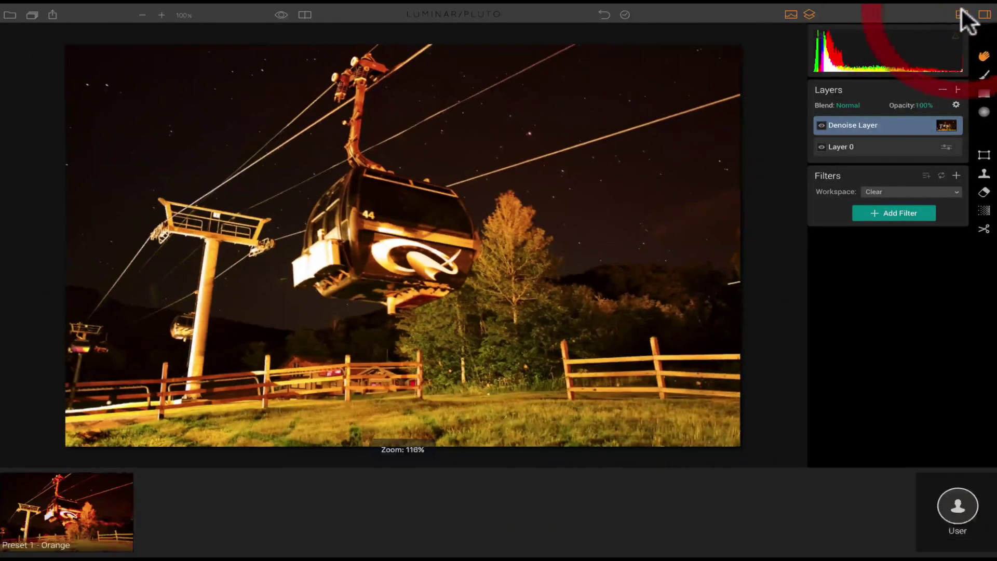
left_click(965, 507)
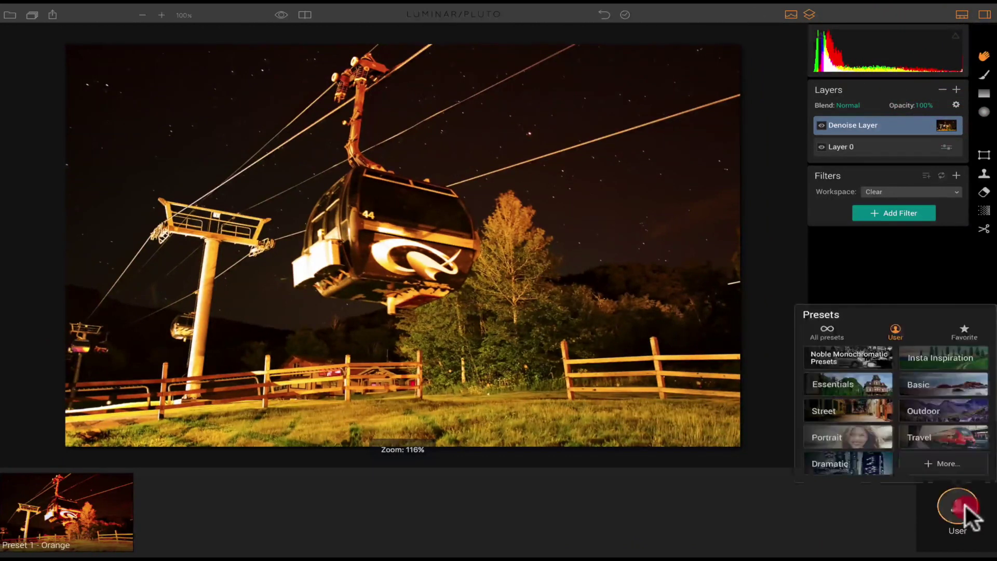
left_click(955, 385)
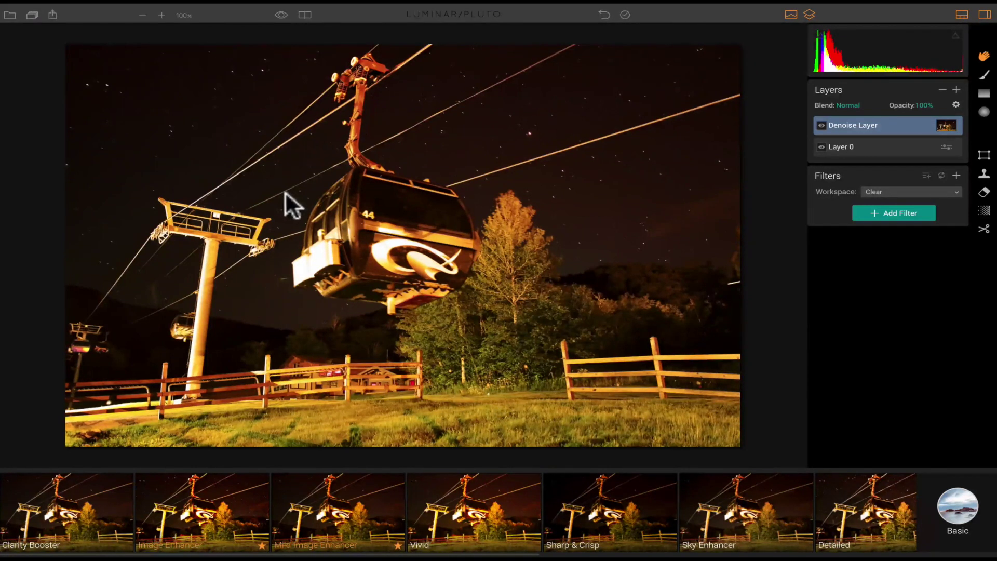
Open the robot turret photo IMG_0101.jpg from the Photos folder
mouse_move(10, 27)
left_click(48, 22)
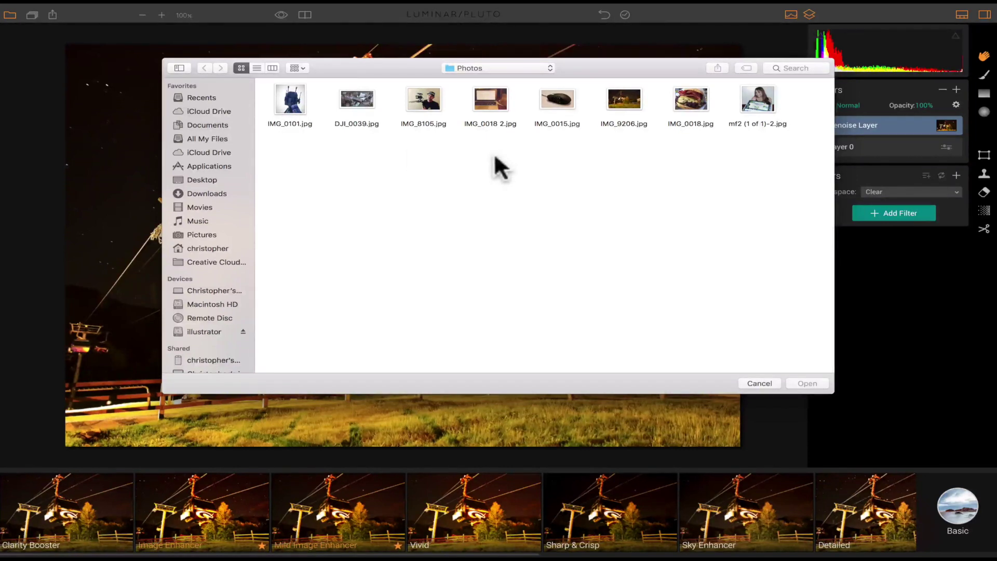
left_click(291, 99)
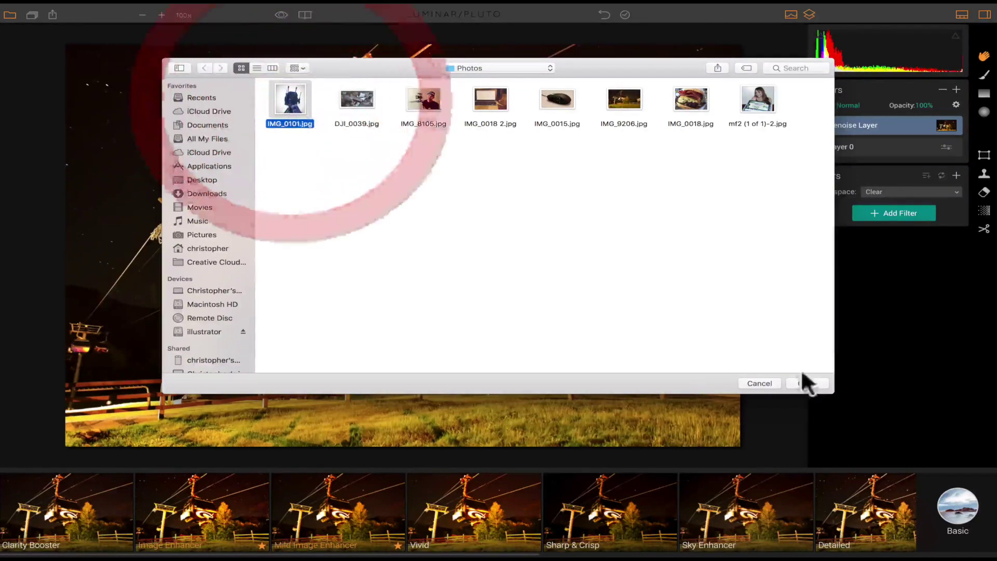
left_click(808, 384)
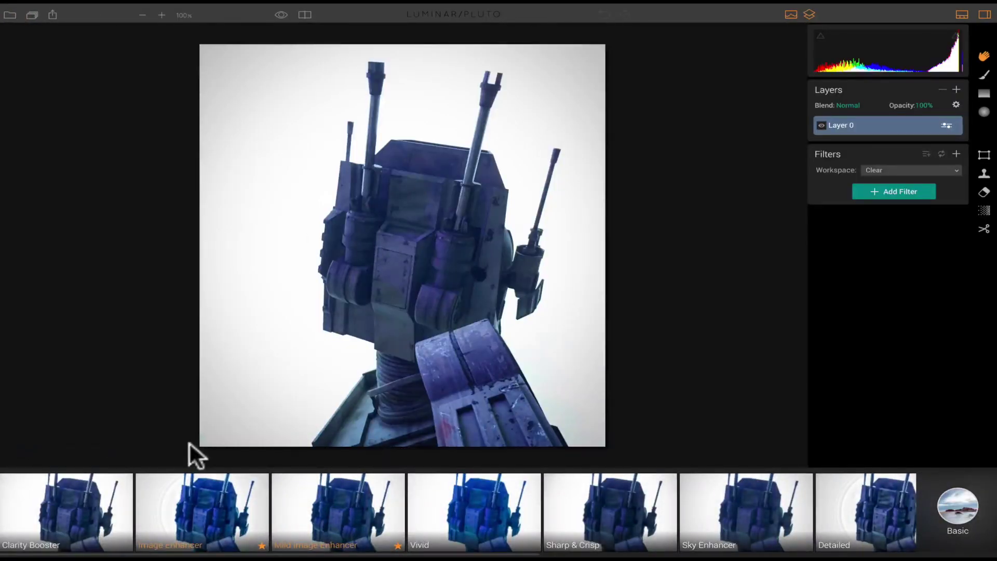
Try Image Enhancer, Mild Image Enhancer, Classic B&W, Gloomy Morning and Soft & Airy presets on the robot
left_click(183, 497)
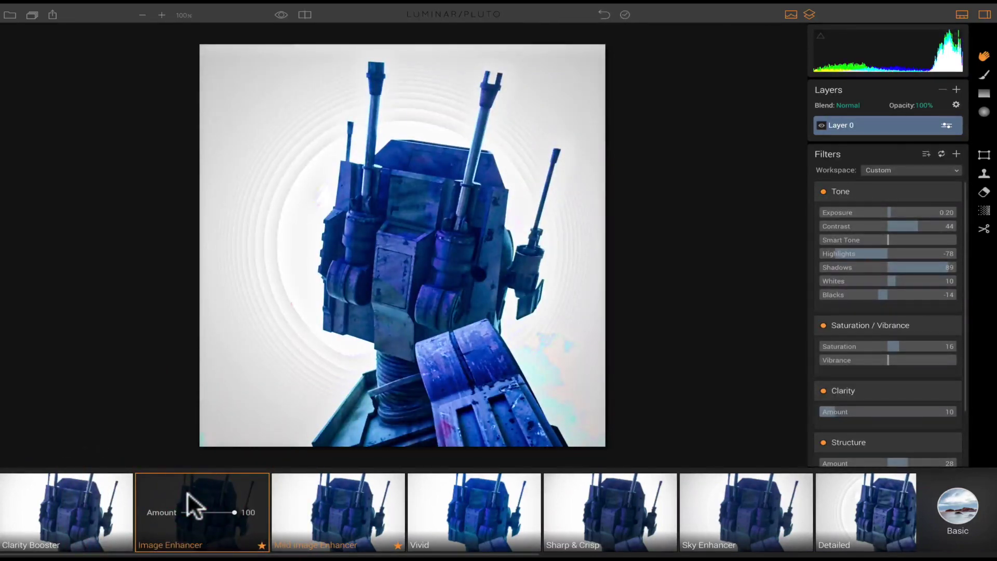
left_click_drag(232, 510, 152, 503)
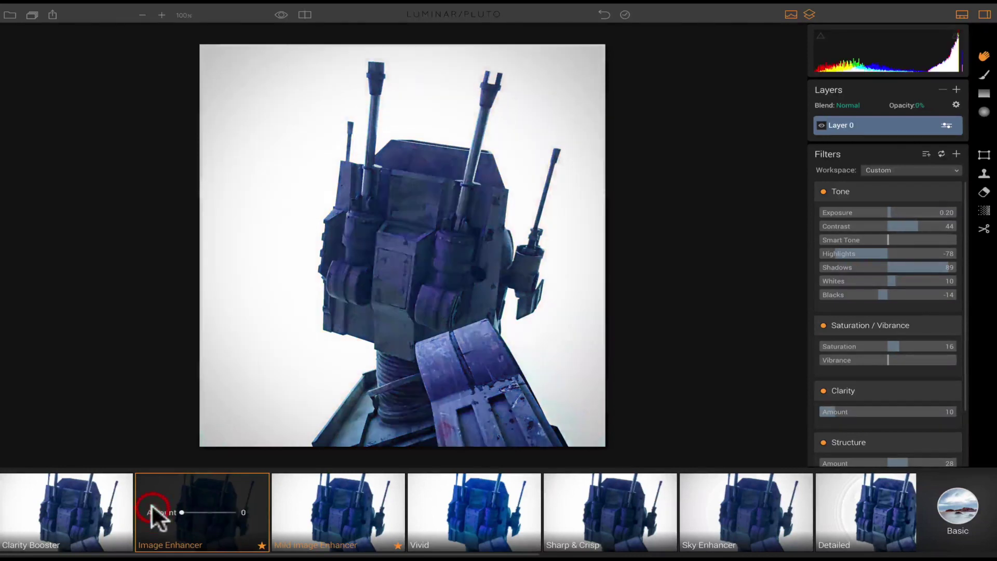
left_click(281, 506)
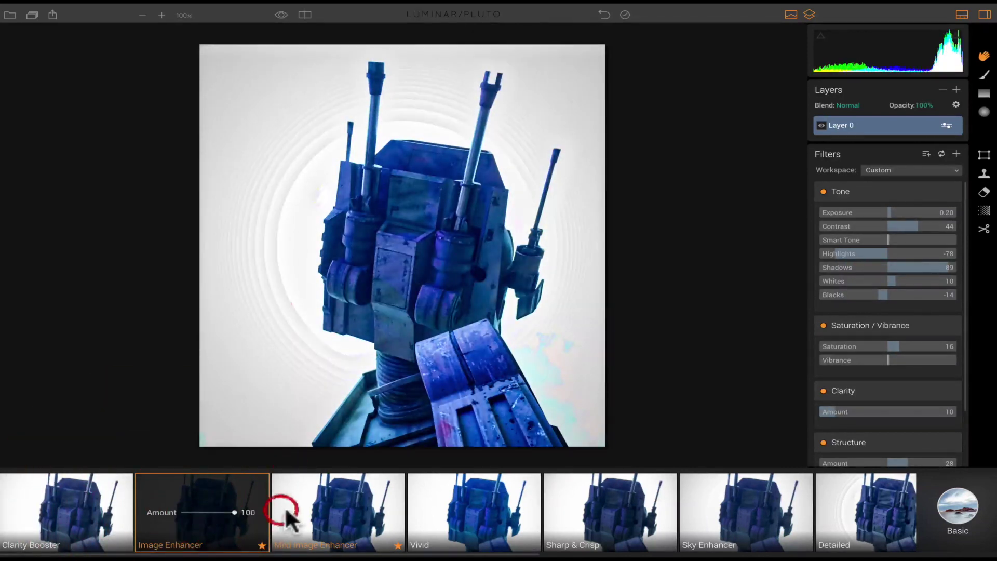
left_click(362, 509)
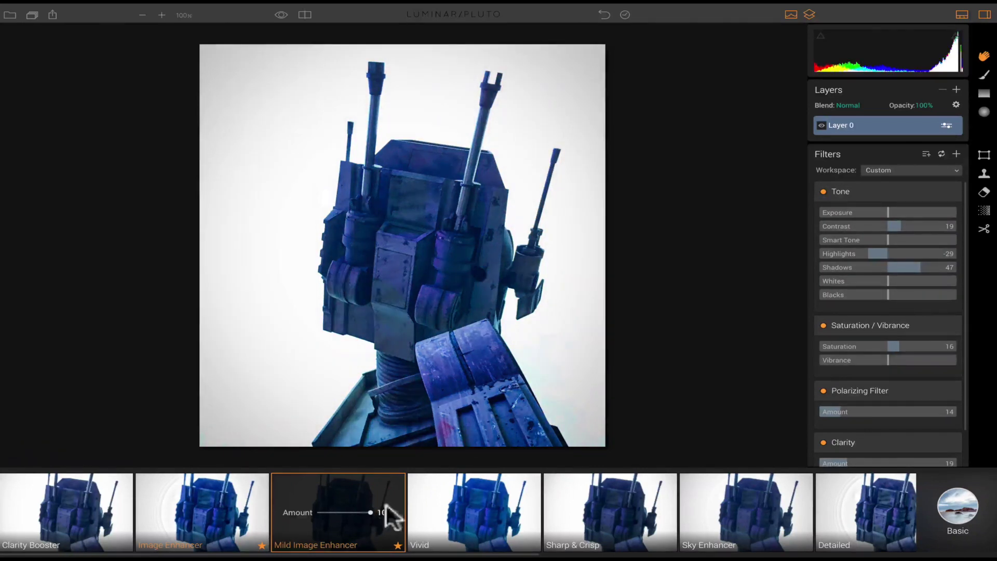
scroll(623, 514, "right", 3)
scroll(650, 512, "right", 5)
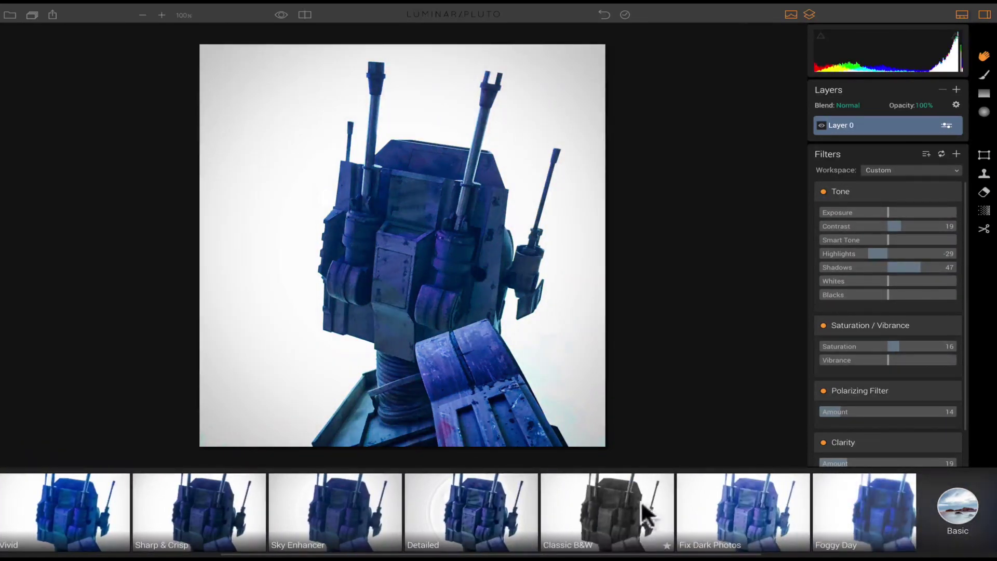
left_click(641, 500)
scroll(641, 500, "right", 5)
left_click(801, 497)
scroll(774, 498, "right", 3)
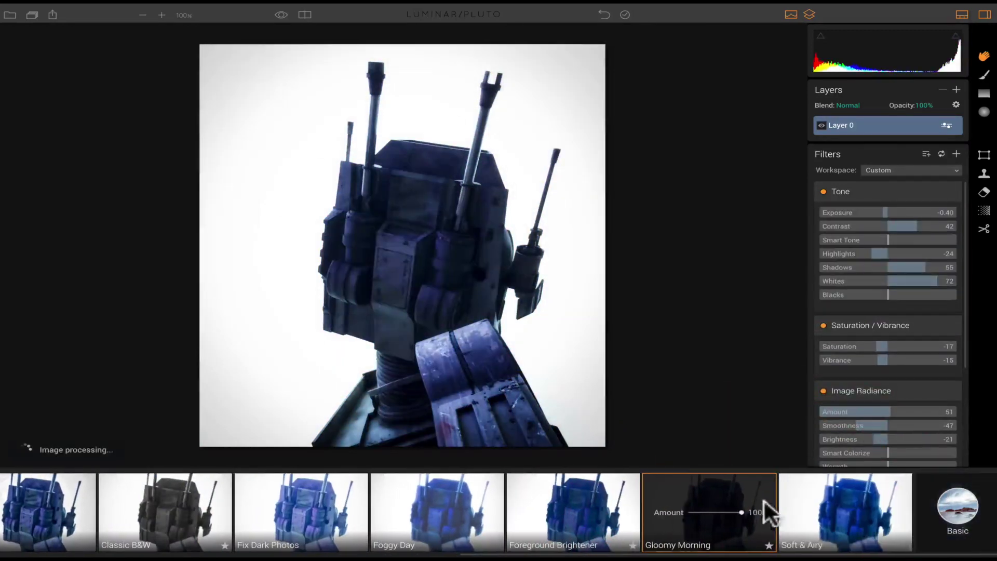
left_click(843, 502)
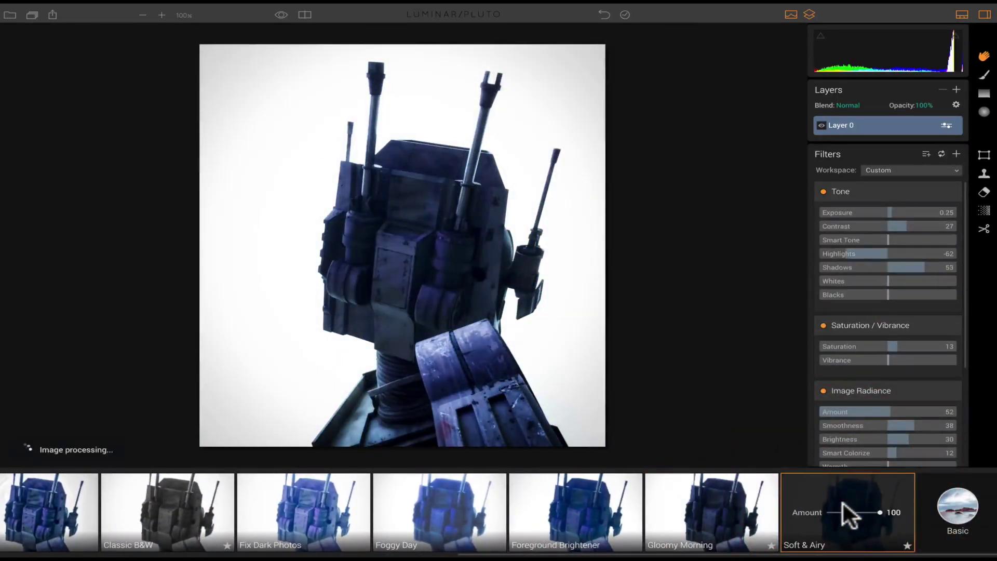
Switch presets to the Dramatic category and undo back to the unedited robot photo
left_click(958, 501)
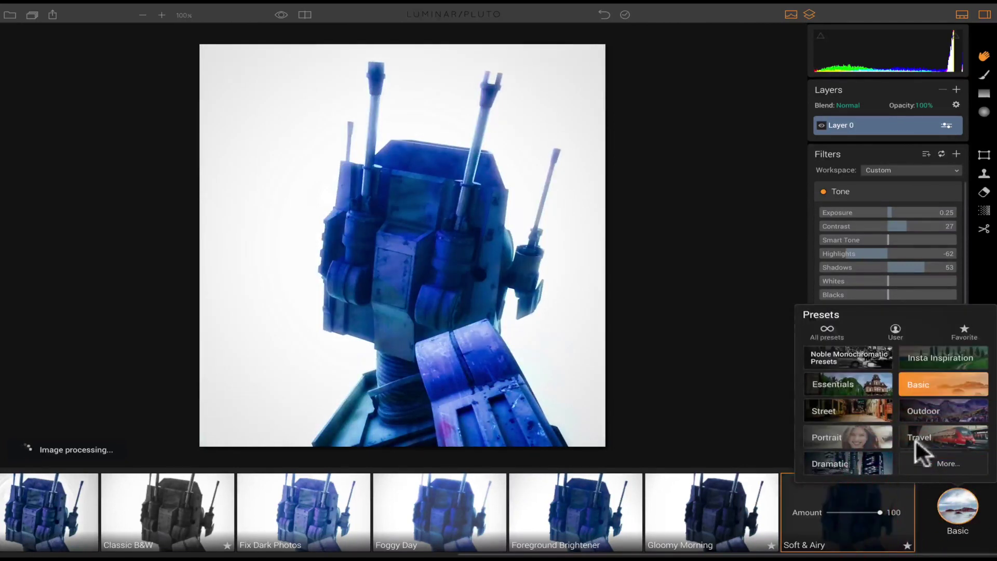
left_click(849, 457)
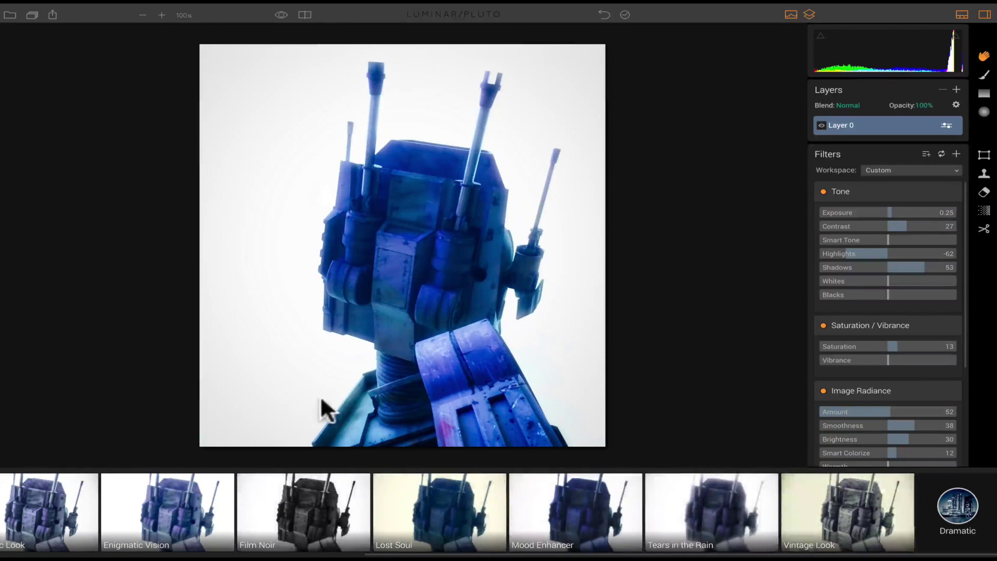
left_click(603, 13)
left_click(603, 12)
left_click(604, 12)
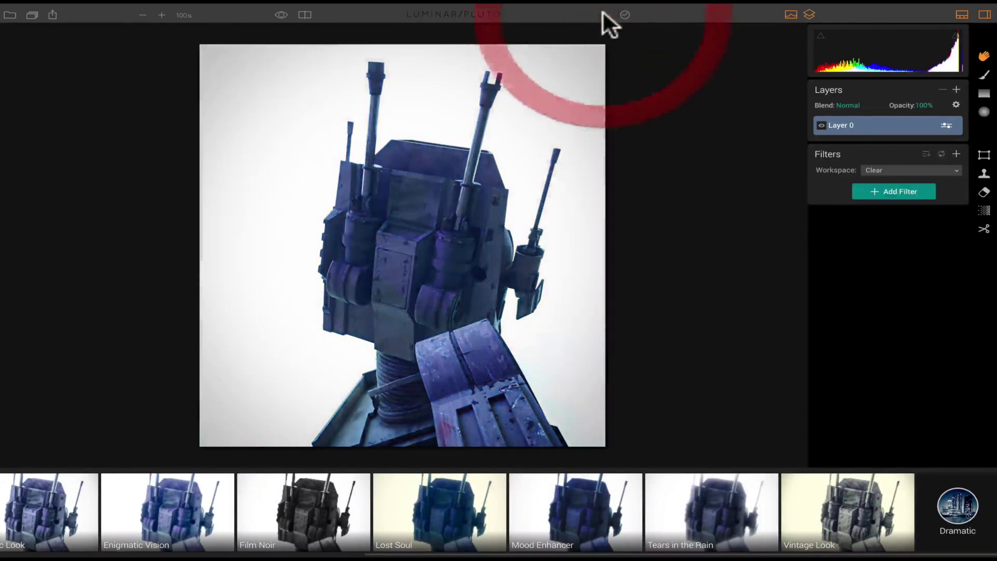
Apply the Vintage Look preset at strength 83 and lower Dramatic brightness to about -37
left_click(946, 498)
left_click(826, 464)
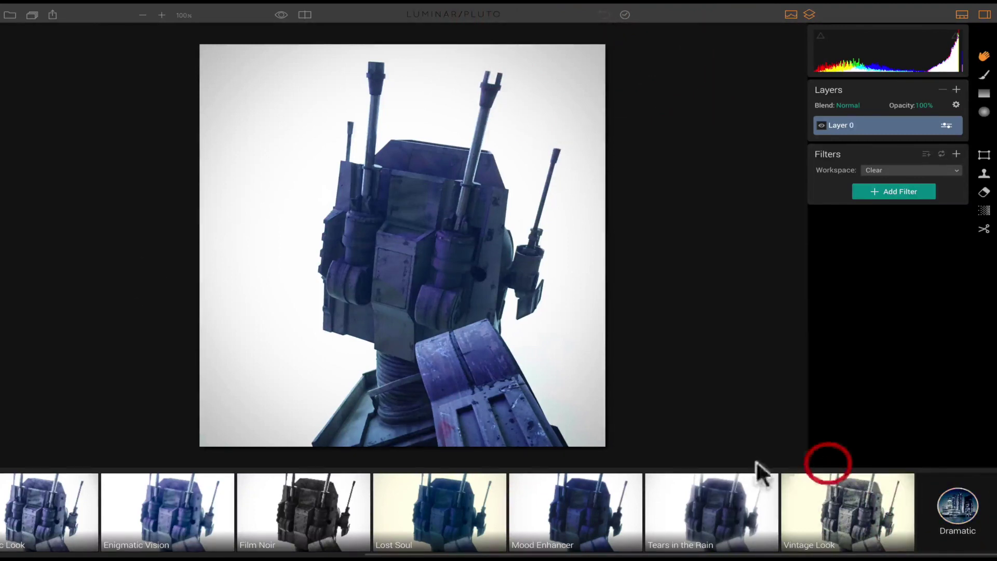
left_click(823, 503)
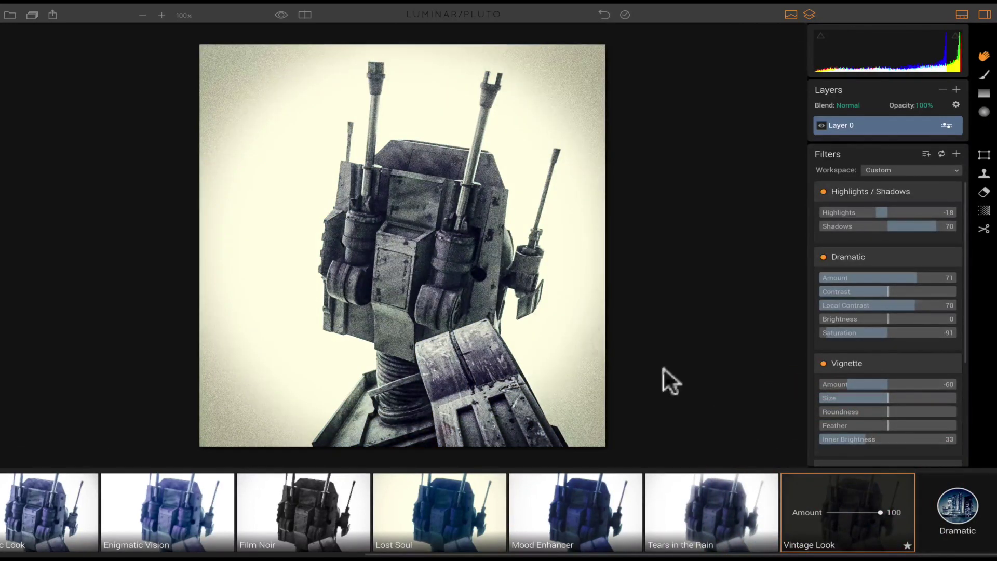
left_click_drag(874, 510, 868, 510)
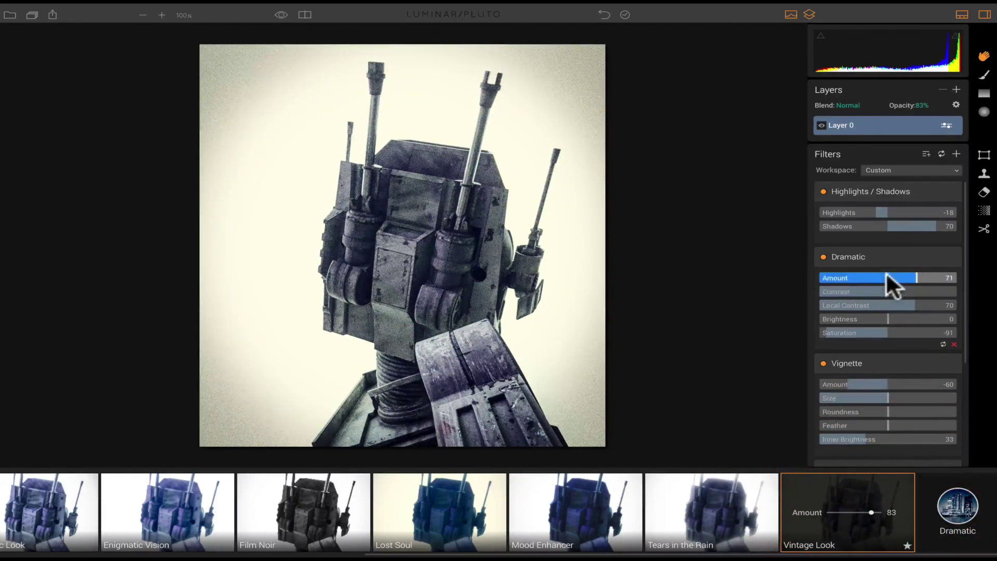
scroll(884, 270, "down", 1)
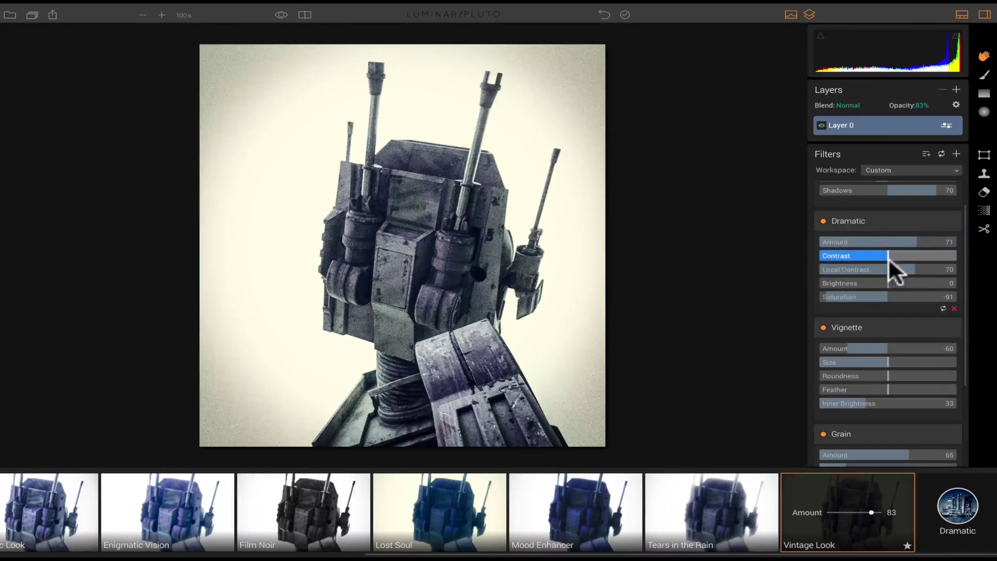
left_click_drag(886, 284, 913, 281)
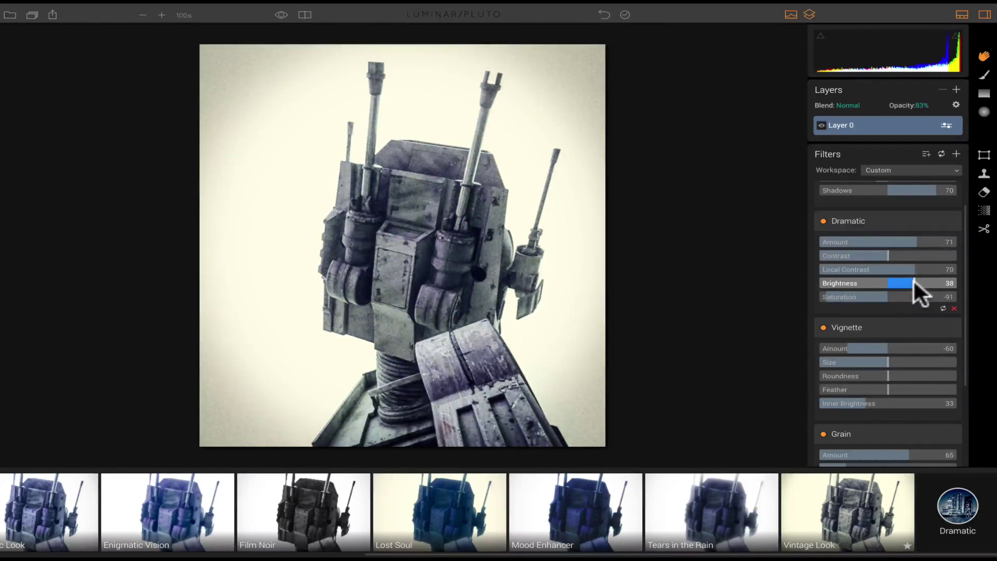
left_click(908, 286)
Lower Grain amount to 51 and change Cross Processing type from London to Miami
scroll(908, 285, "down", 1)
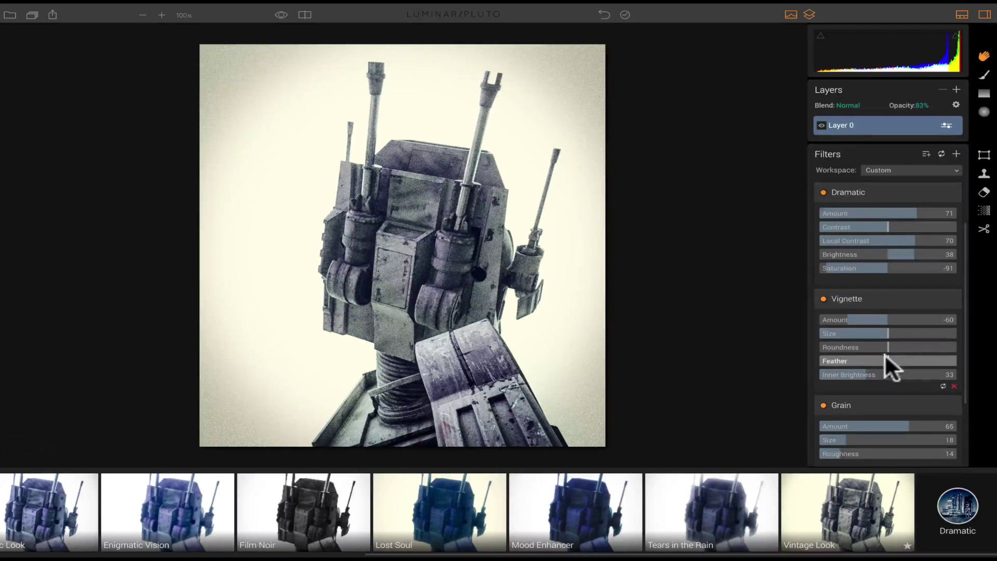
scroll(884, 352, "down", 1)
left_click_drag(907, 388, 891, 385)
scroll(888, 385, "down", 2)
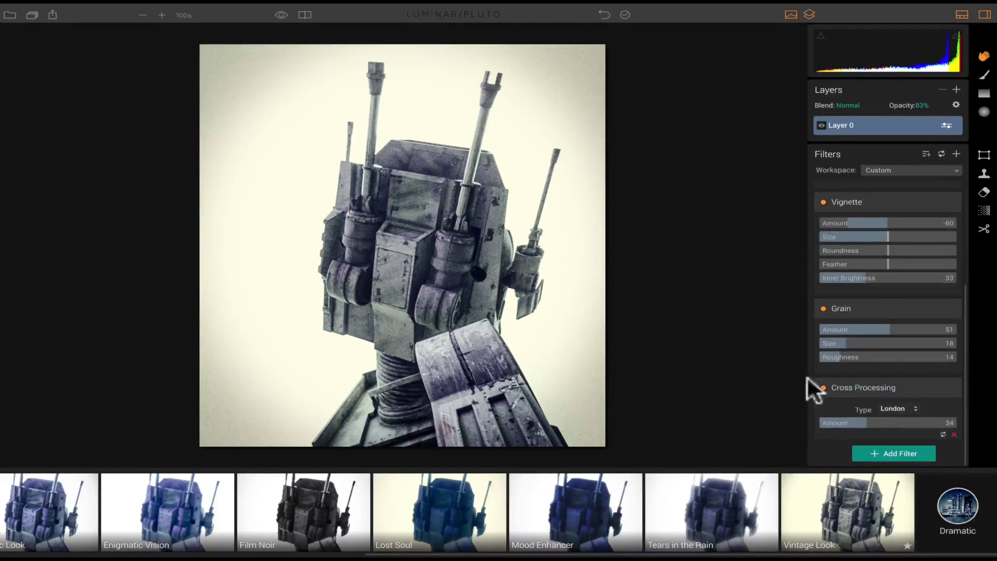
left_click(894, 407)
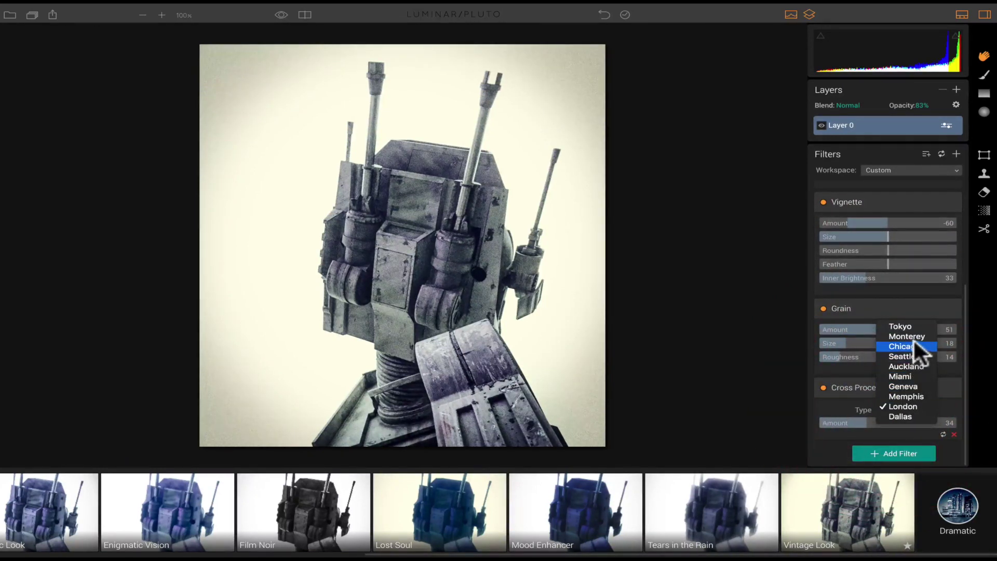
left_click(909, 375)
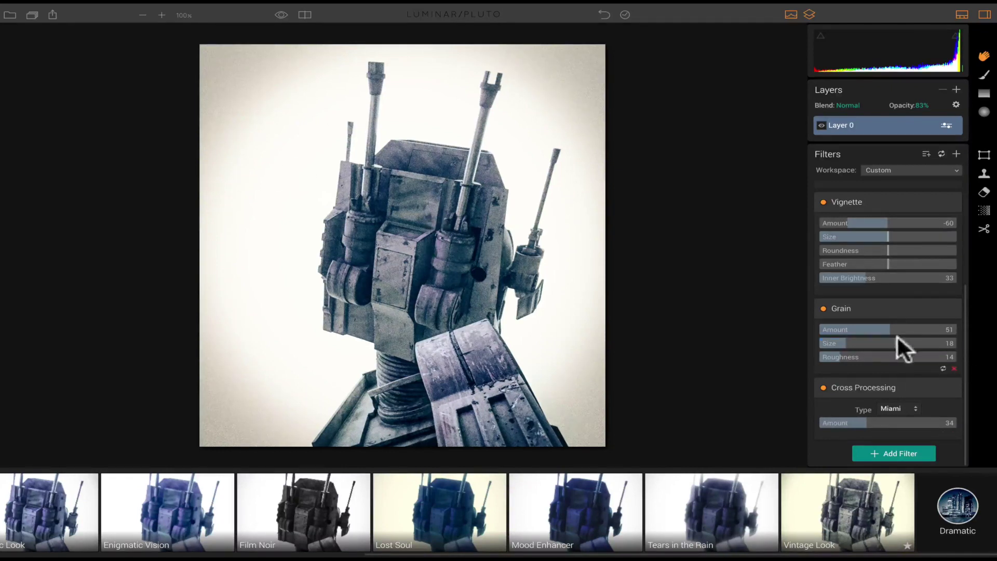
left_click(910, 452)
Scroll through the Add Filters list to browse the available filters
scroll(719, 207, "down", 5)
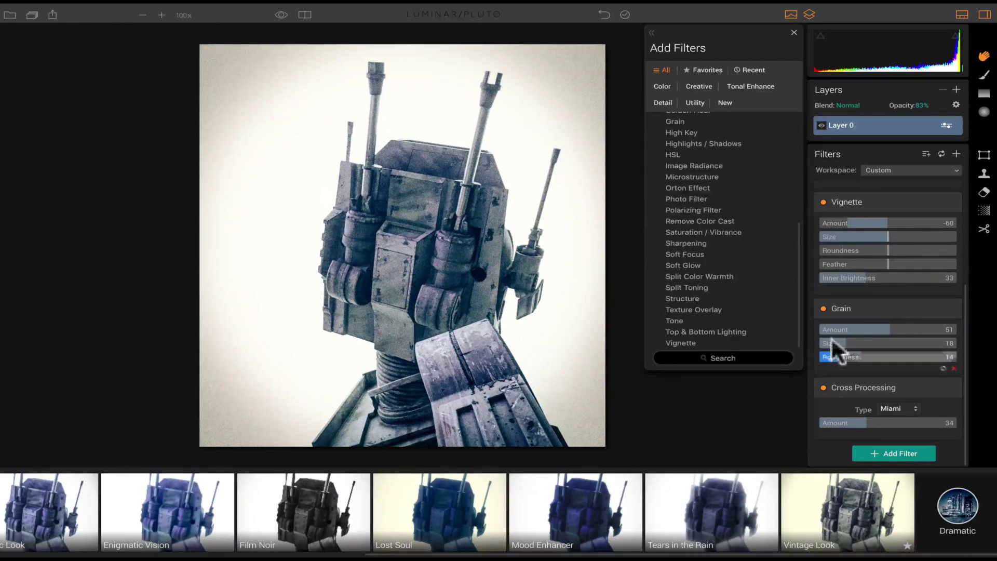
scroll(747, 234, "up", 5)
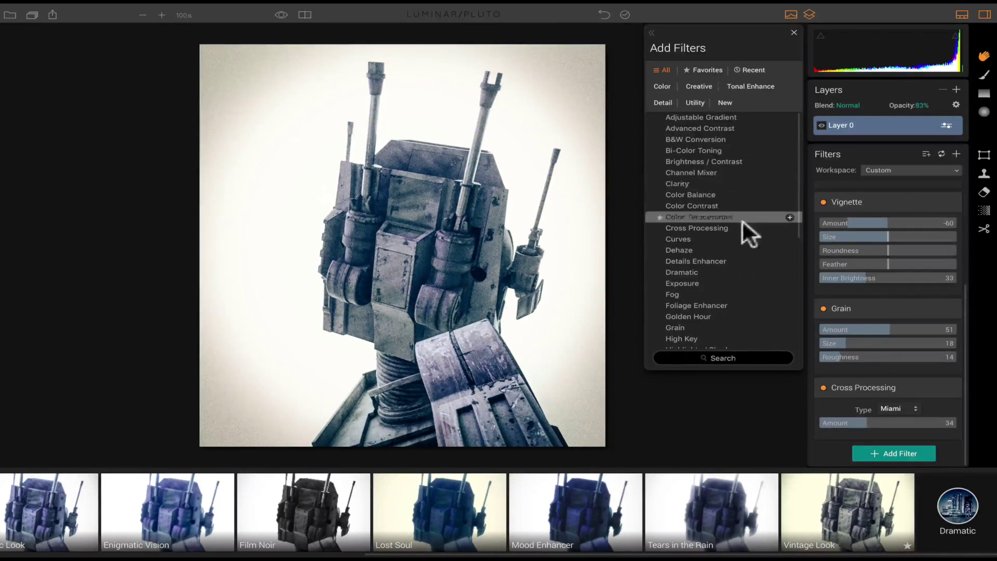
scroll(733, 223, "down", 3)
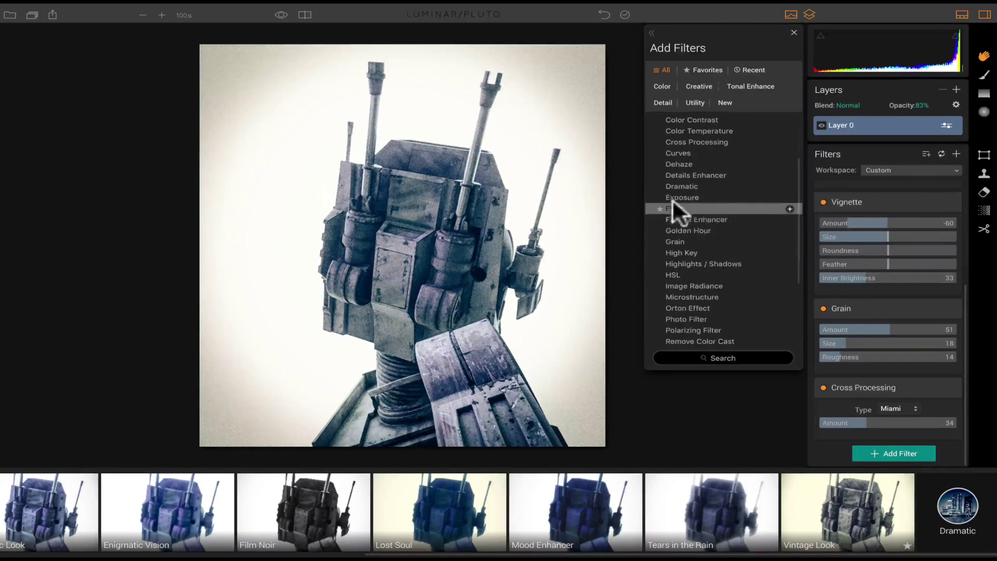
scroll(722, 222, "down", 1)
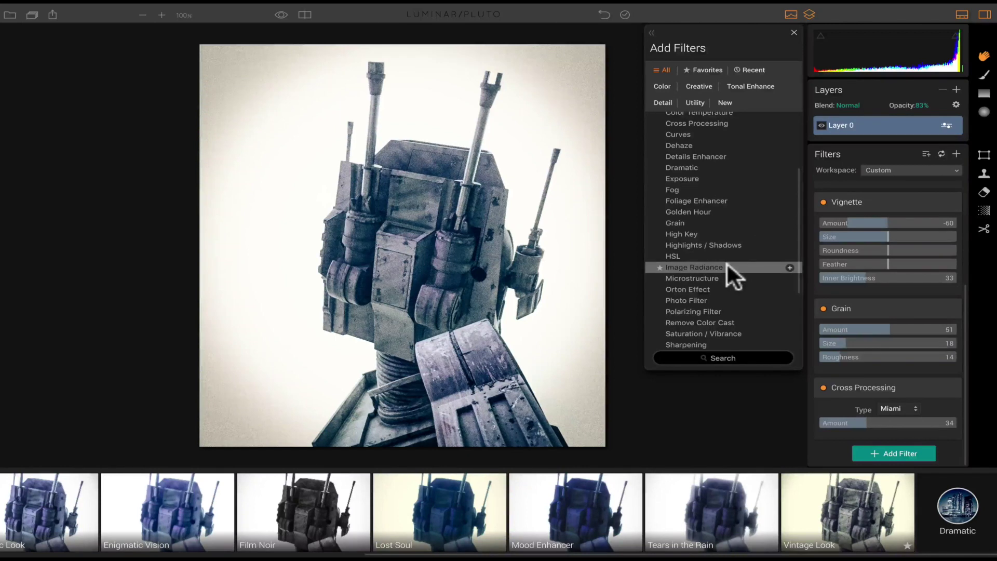
scroll(727, 267, "down", 1)
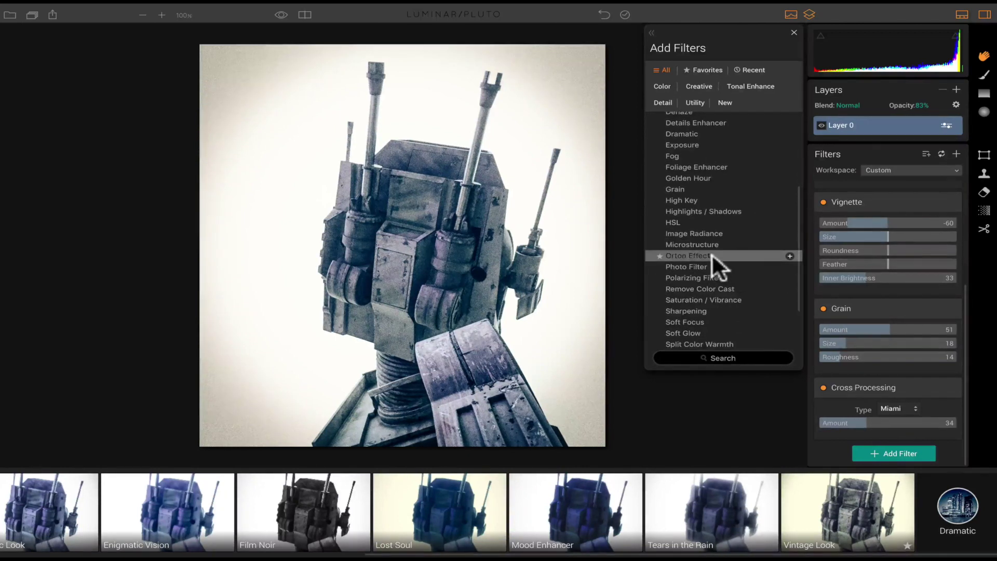
scroll(714, 264, "down", 2)
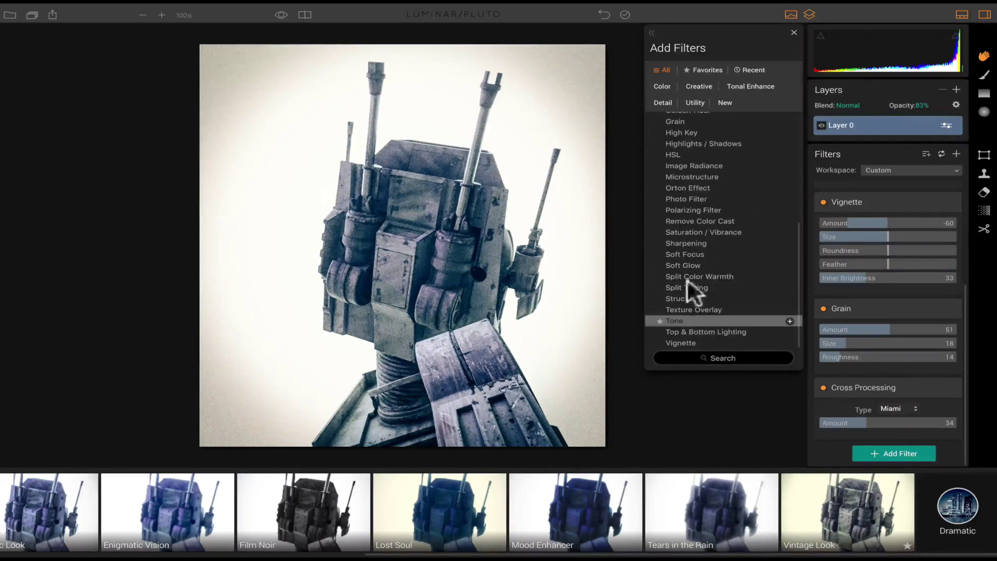
Add an Orton Effect Type 1: Amount 36, Softness 26, Brightness 5, Contrast 23, Saturation -15
left_click(699, 187)
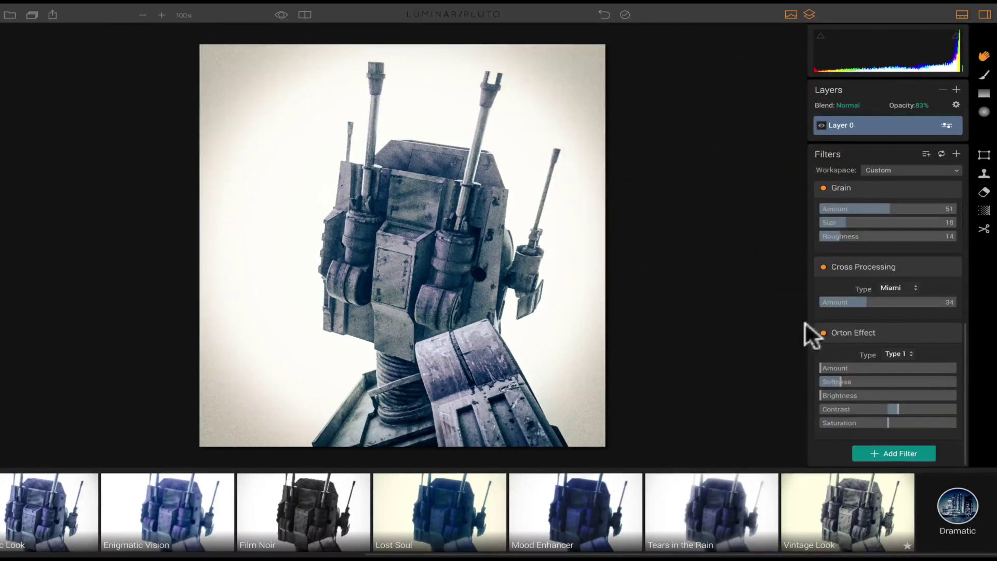
left_click_drag(818, 362, 856, 381)
left_click(840, 382)
left_click_drag(824, 395, 826, 399)
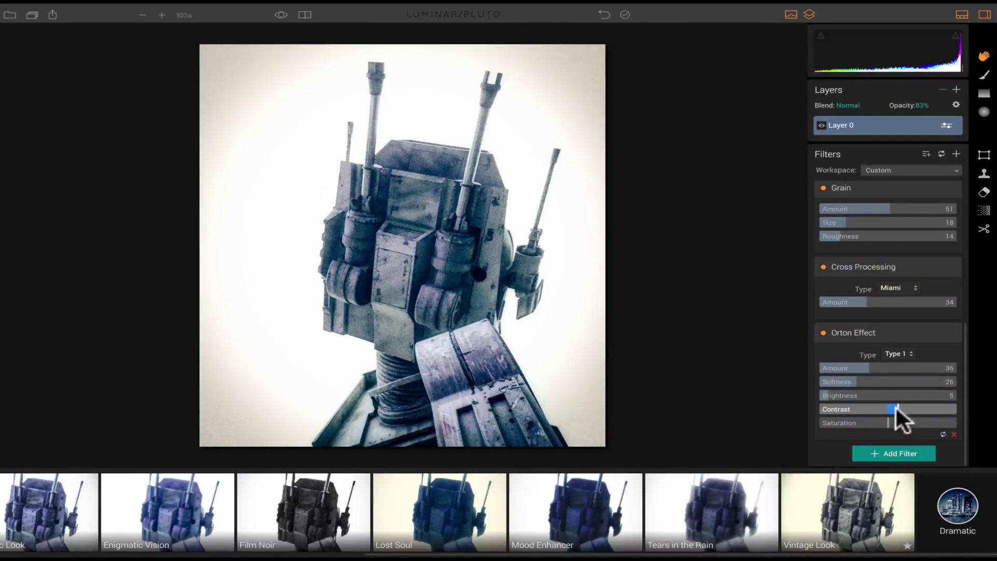
left_click_drag(884, 420, 906, 411)
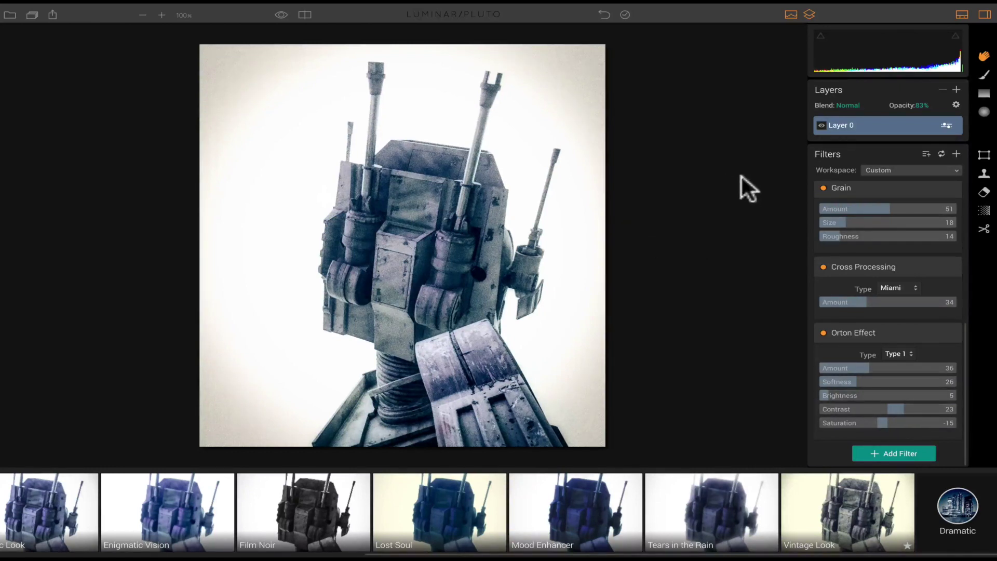
Add adjustment Layer 1 with the Mood Enhancer preset at 82, toggling layers to compare
left_click(957, 89)
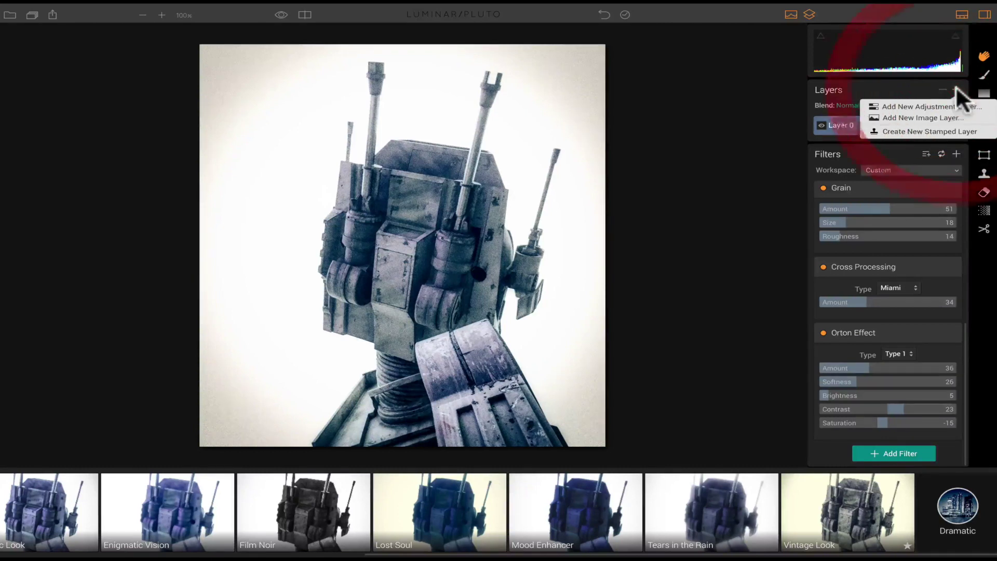
left_click(926, 106)
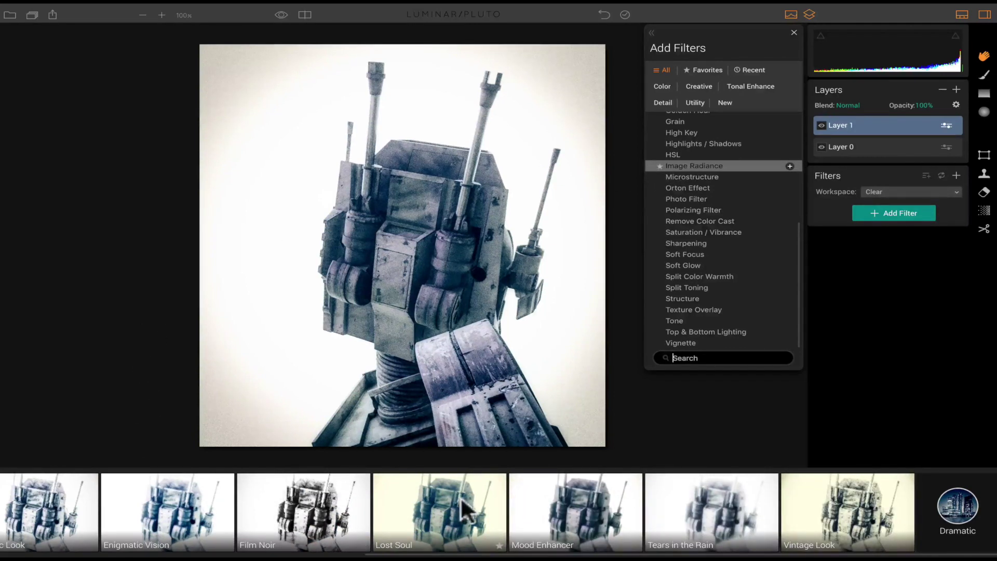
left_click(566, 497)
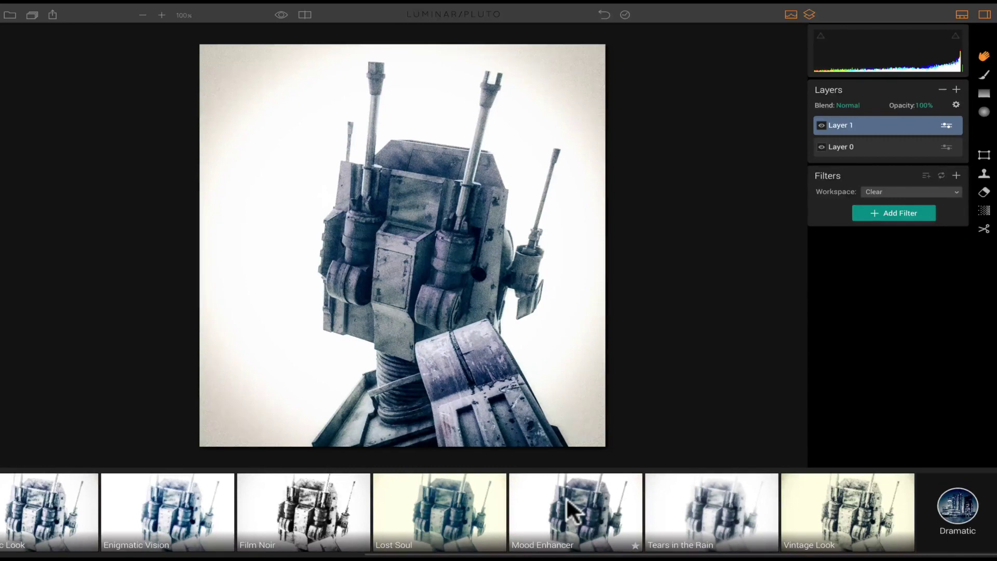
left_click(566, 499)
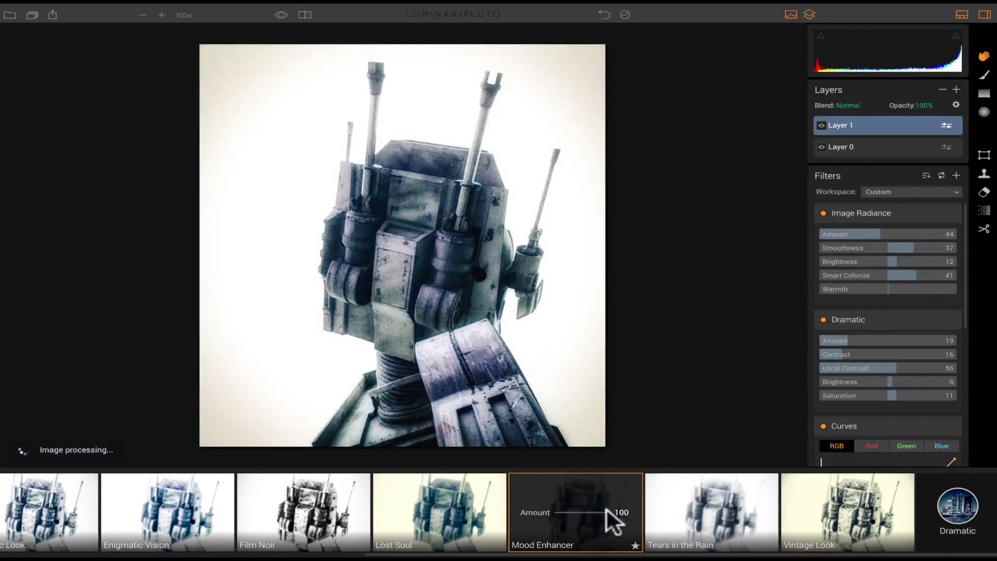
mouse_move(606, 509)
left_mouse_down()
mouse_move(591, 509)
mouse_move(599, 509)
left_mouse_up()
left_click(821, 142)
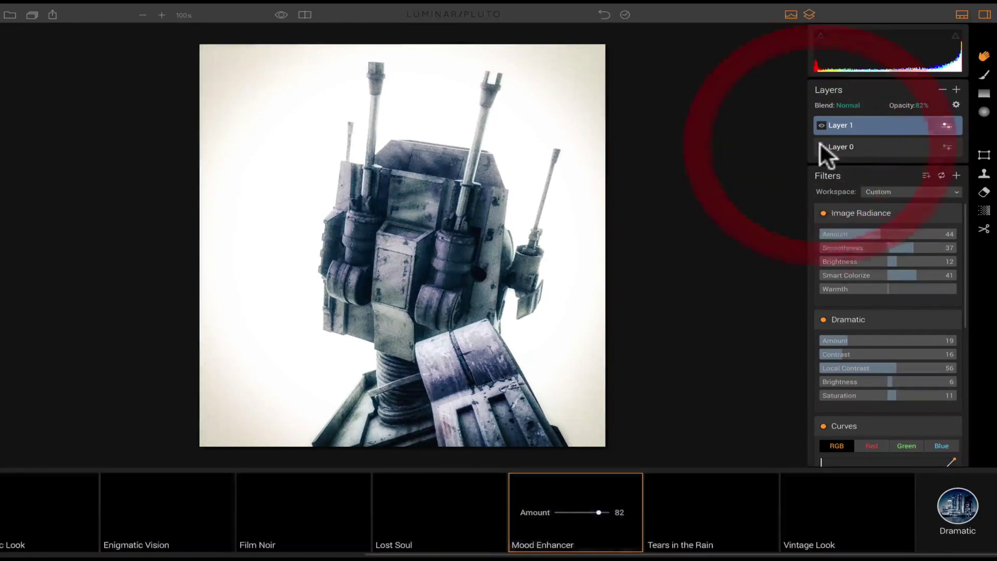
left_click(819, 121)
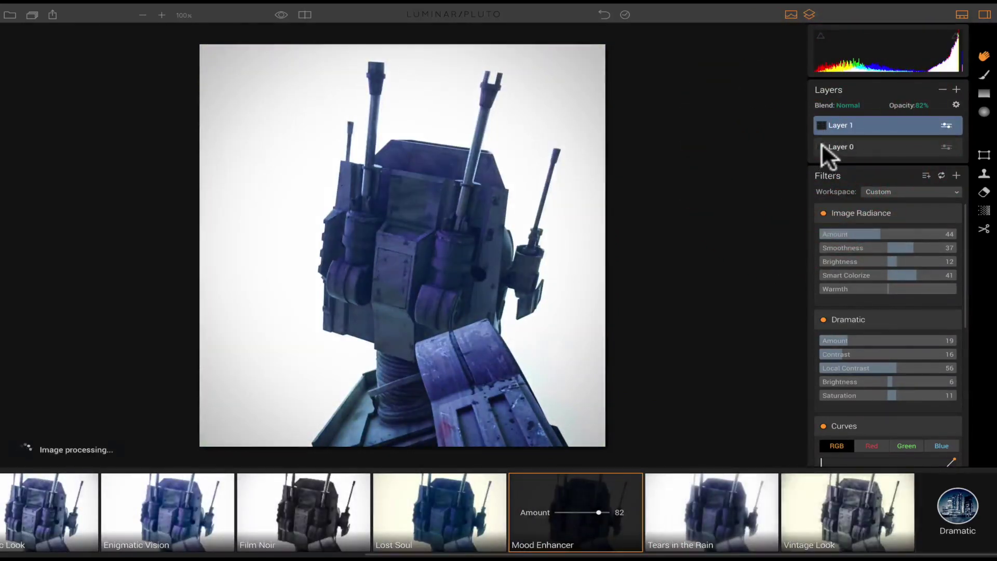
Toggle the robot photo's base layer visibility once more
left_click(822, 145)
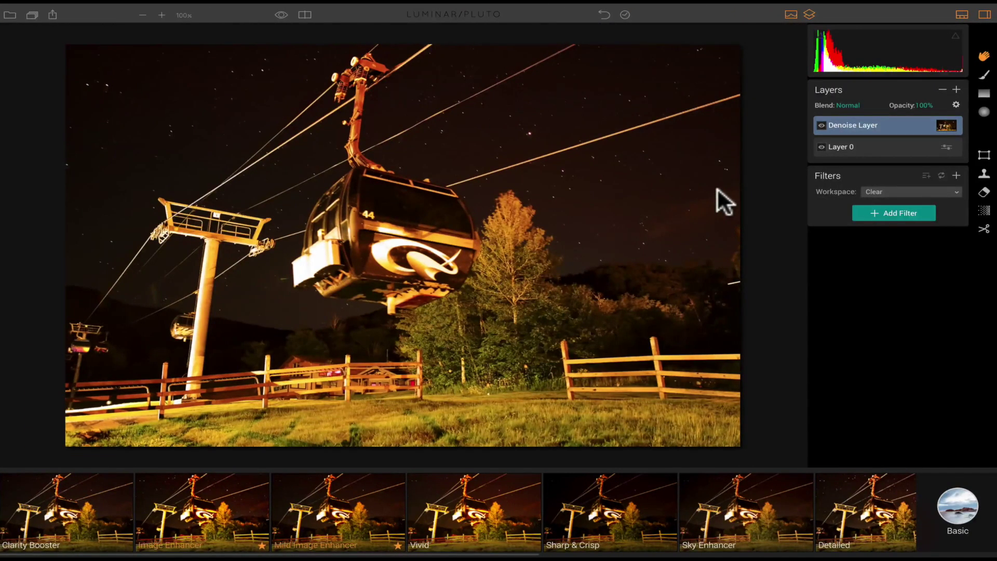
Crop the gondola photo's right edge inward, narrowing it from 1944 to 1901 wide
left_click(984, 228)
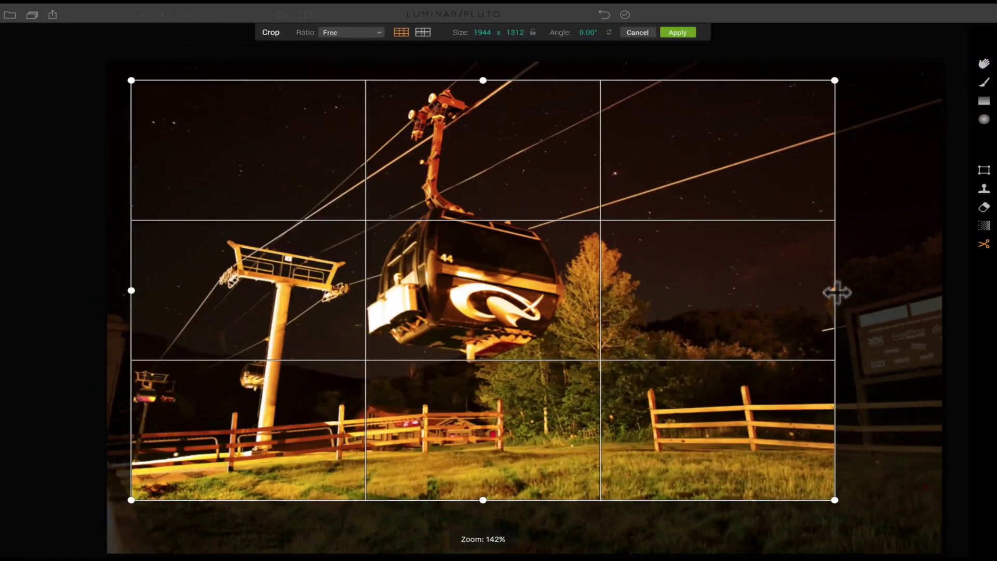
left_click_drag(837, 291, 829, 293)
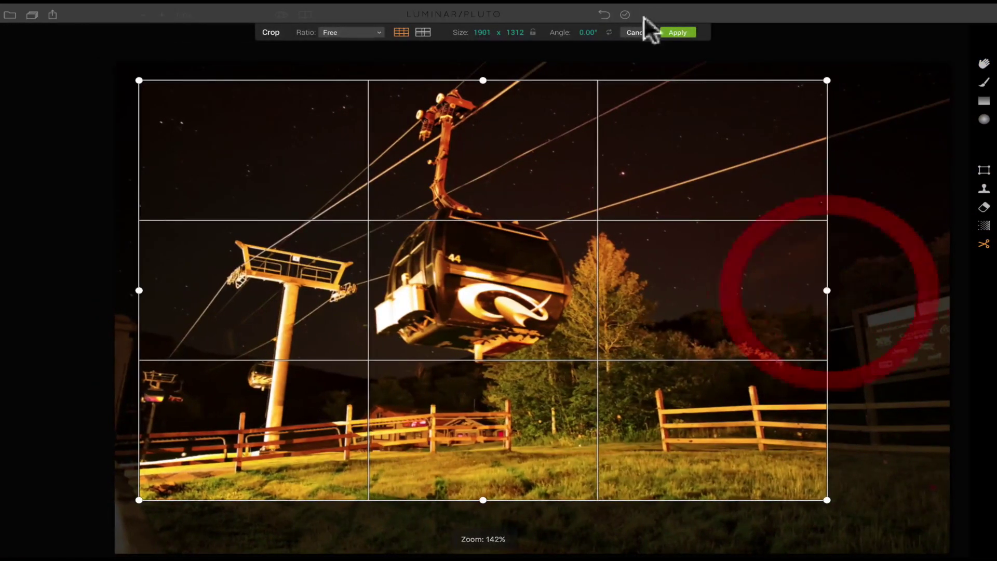
left_click(690, 32)
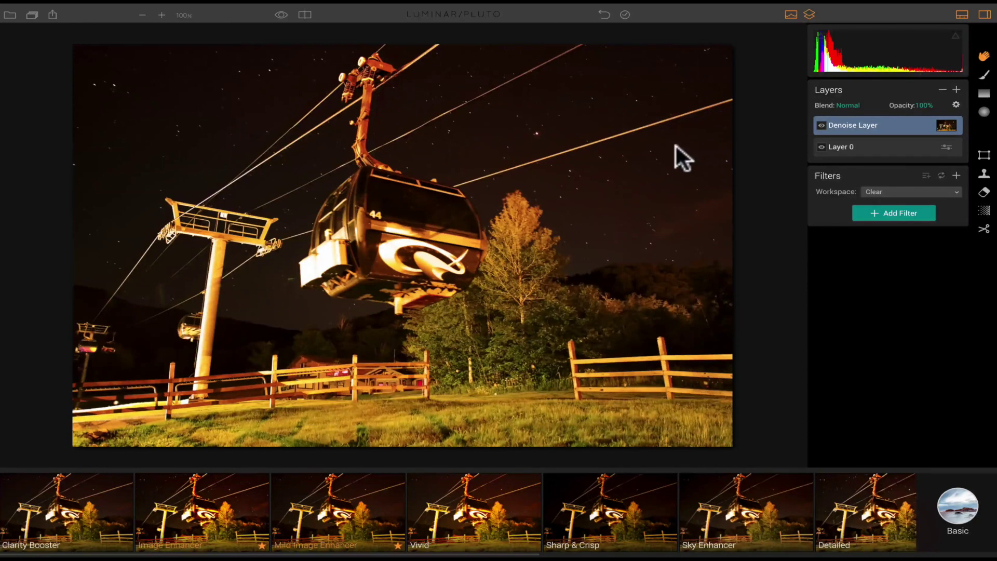
left_click(281, 15)
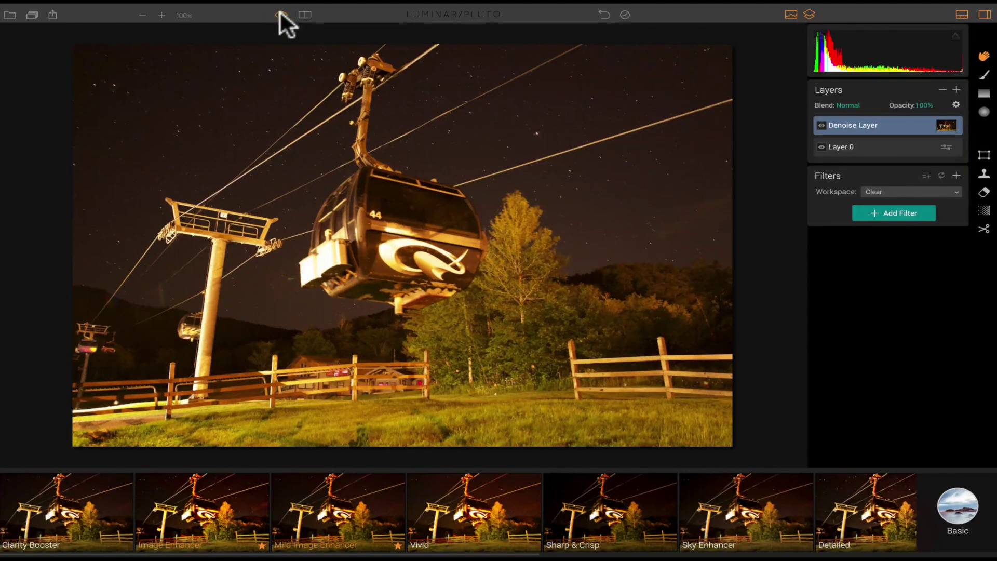
left_click(280, 14)
left_click(281, 14)
left_click(280, 15)
left_click(280, 15)
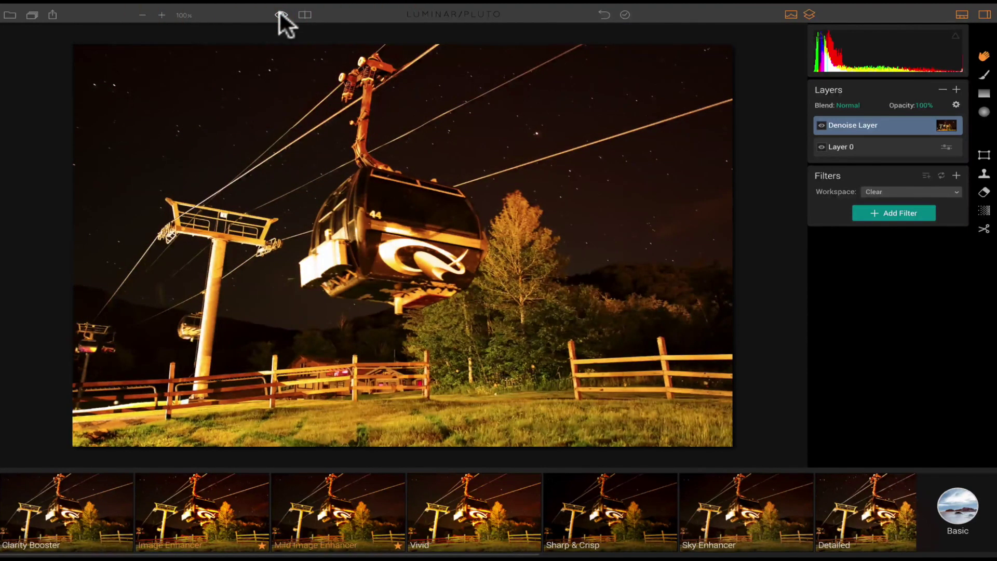